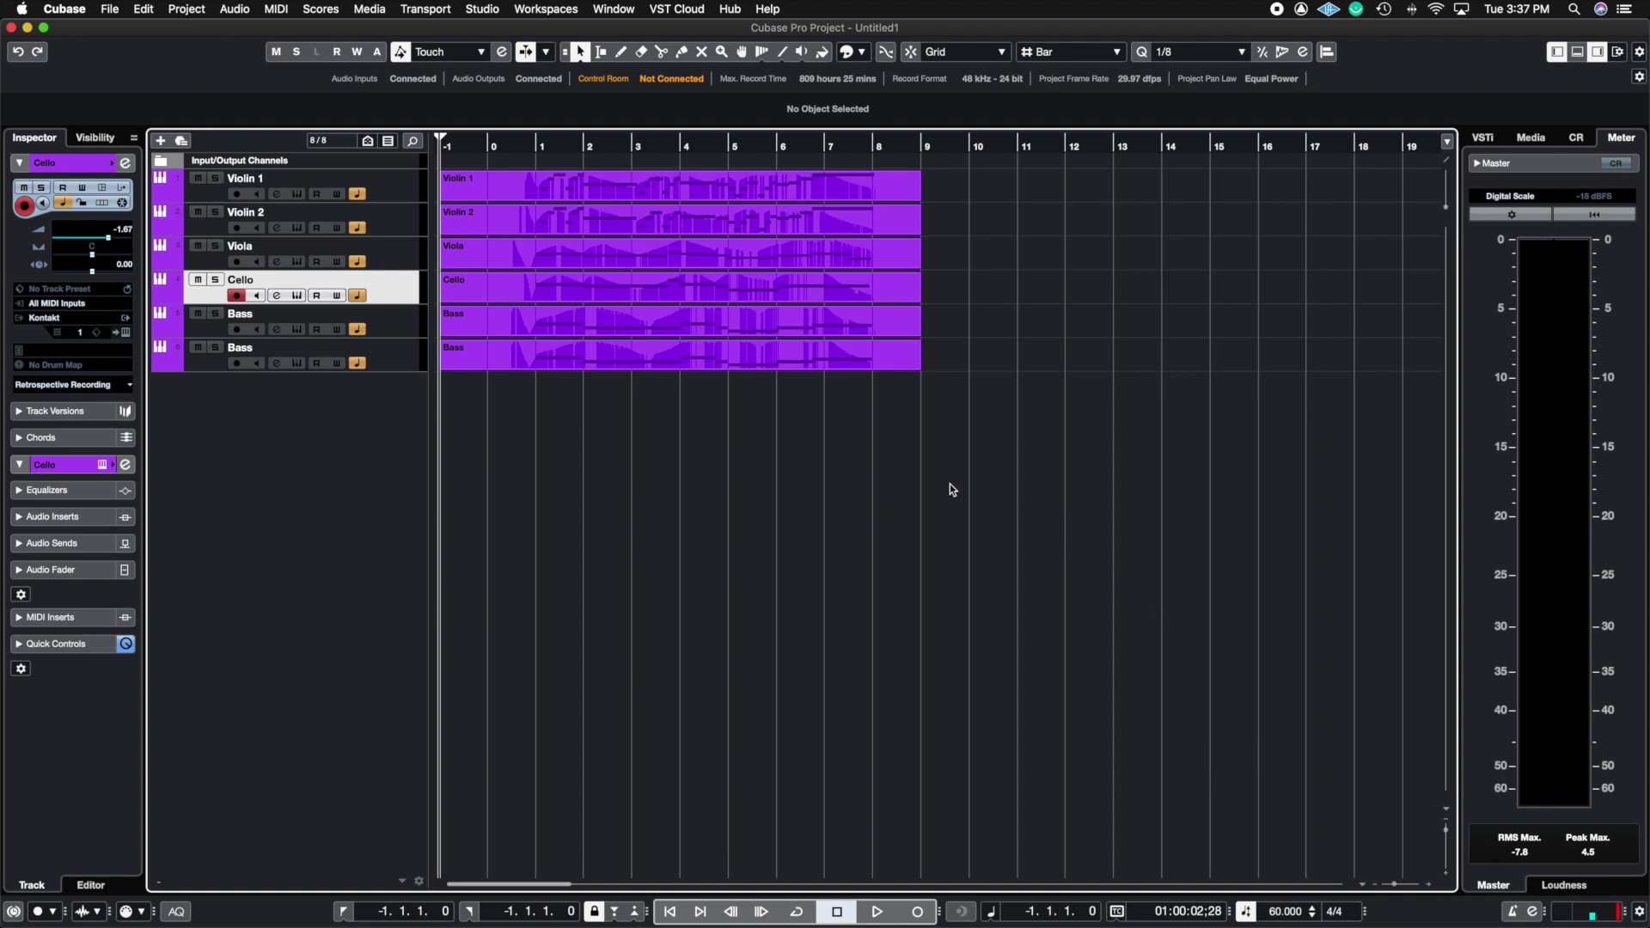
Play back the full string arrangement from bar 0 to hear its current timing
left_click(490, 146)
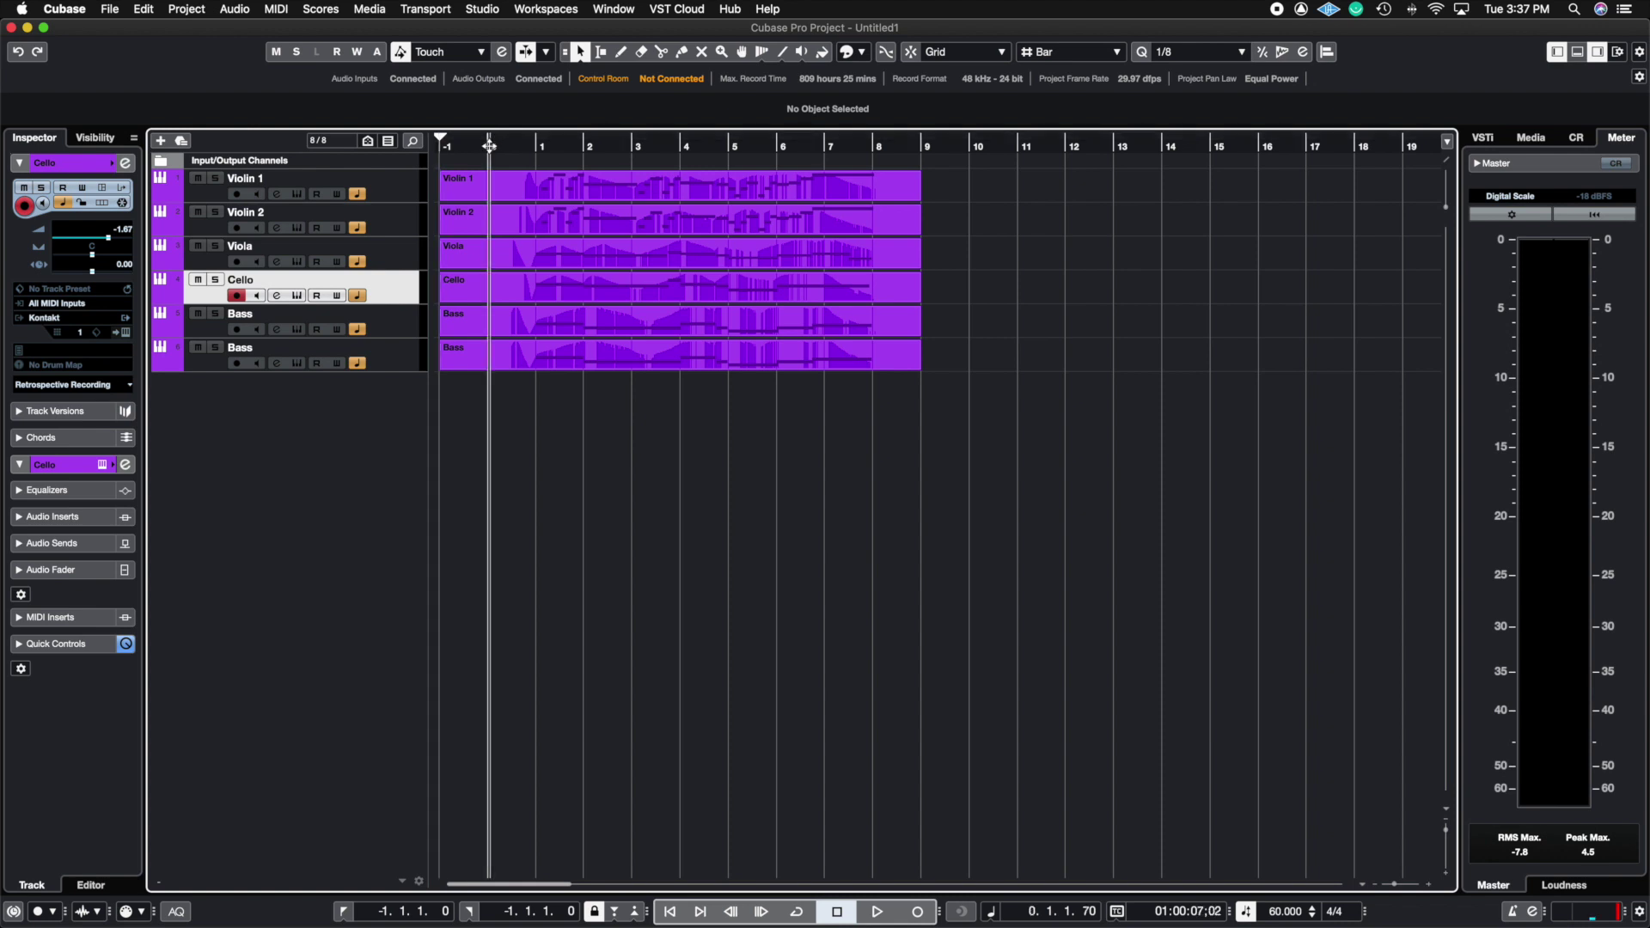
key("space")
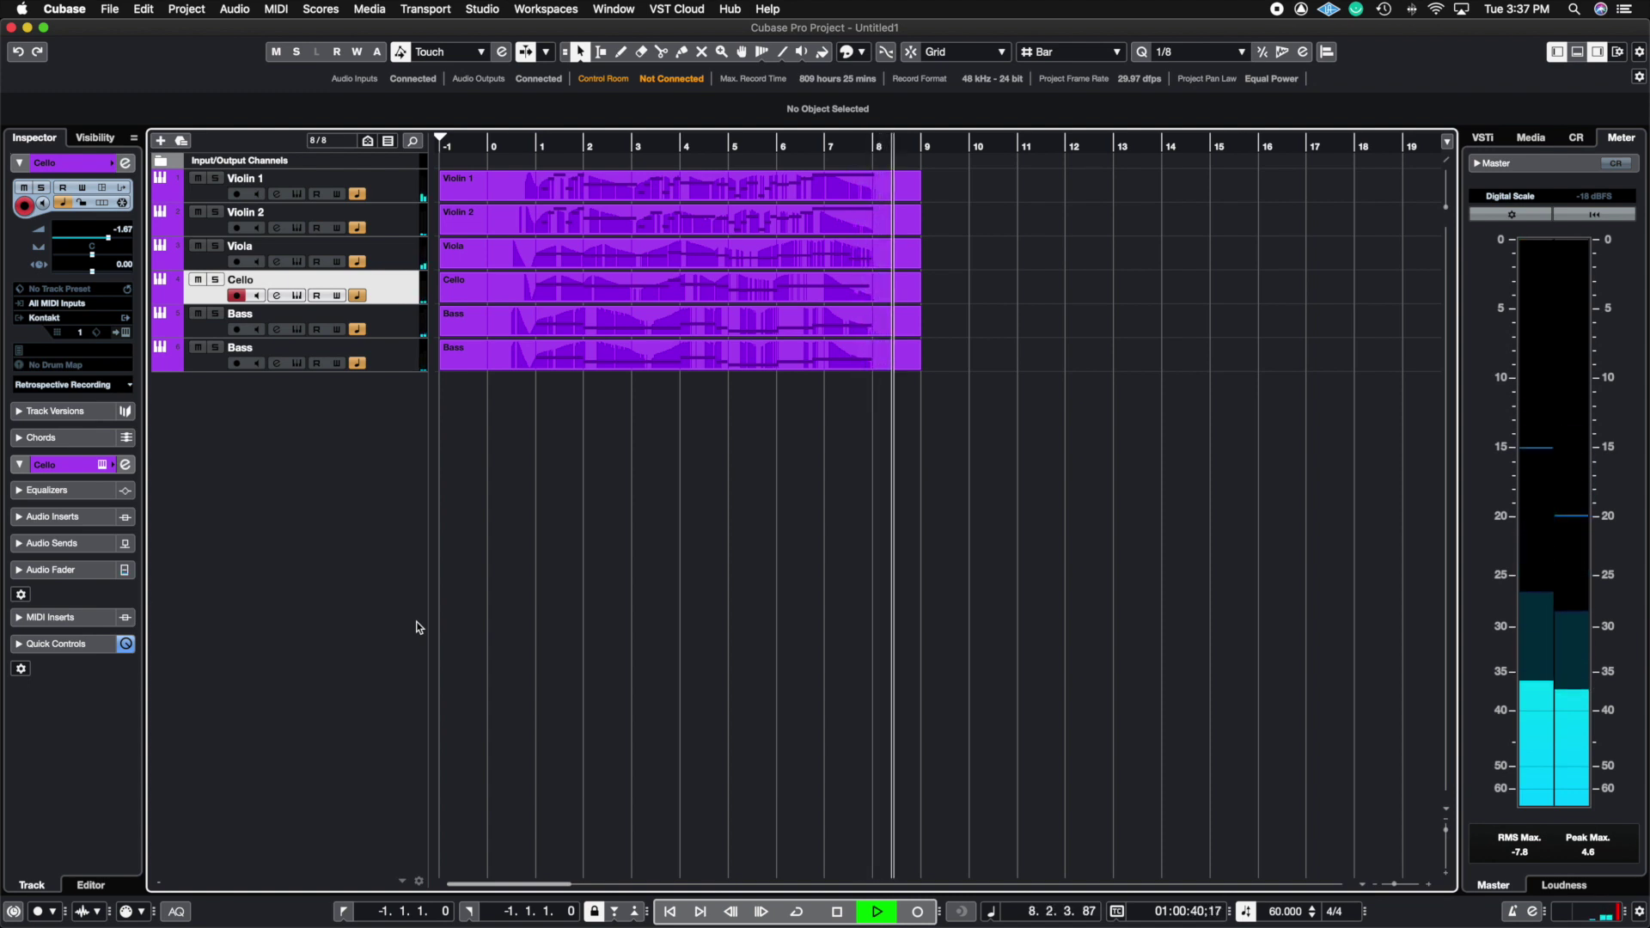
key("space")
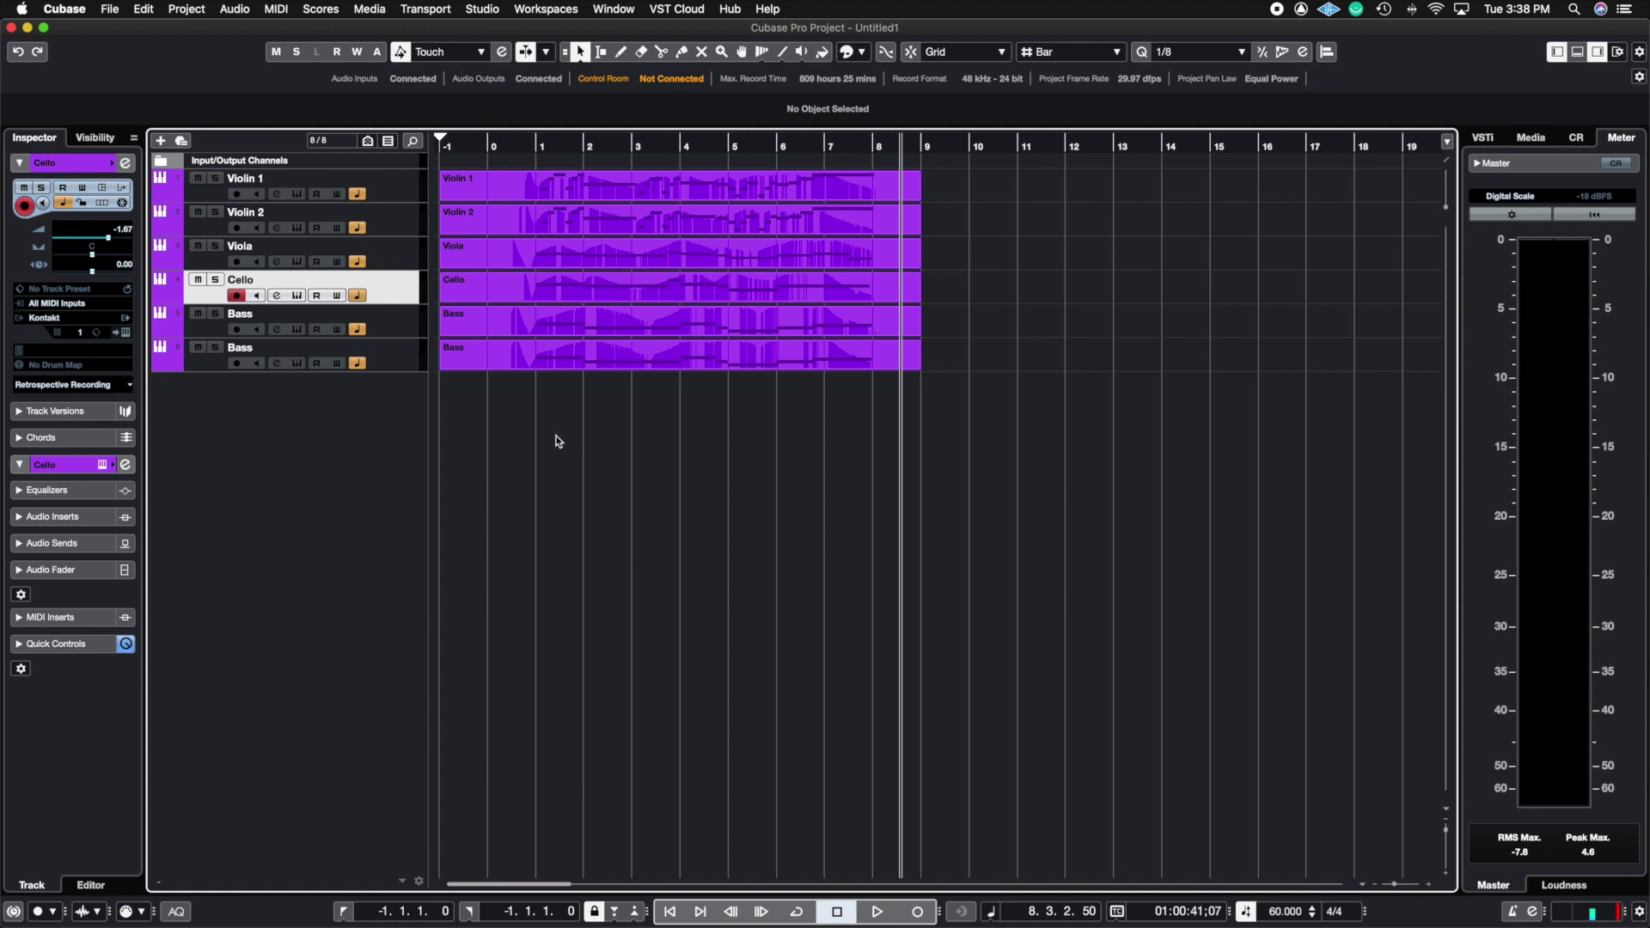
Select the Violin 1 track and show its basic track settings, including the track delay, in the Inspector
left_click(396, 202)
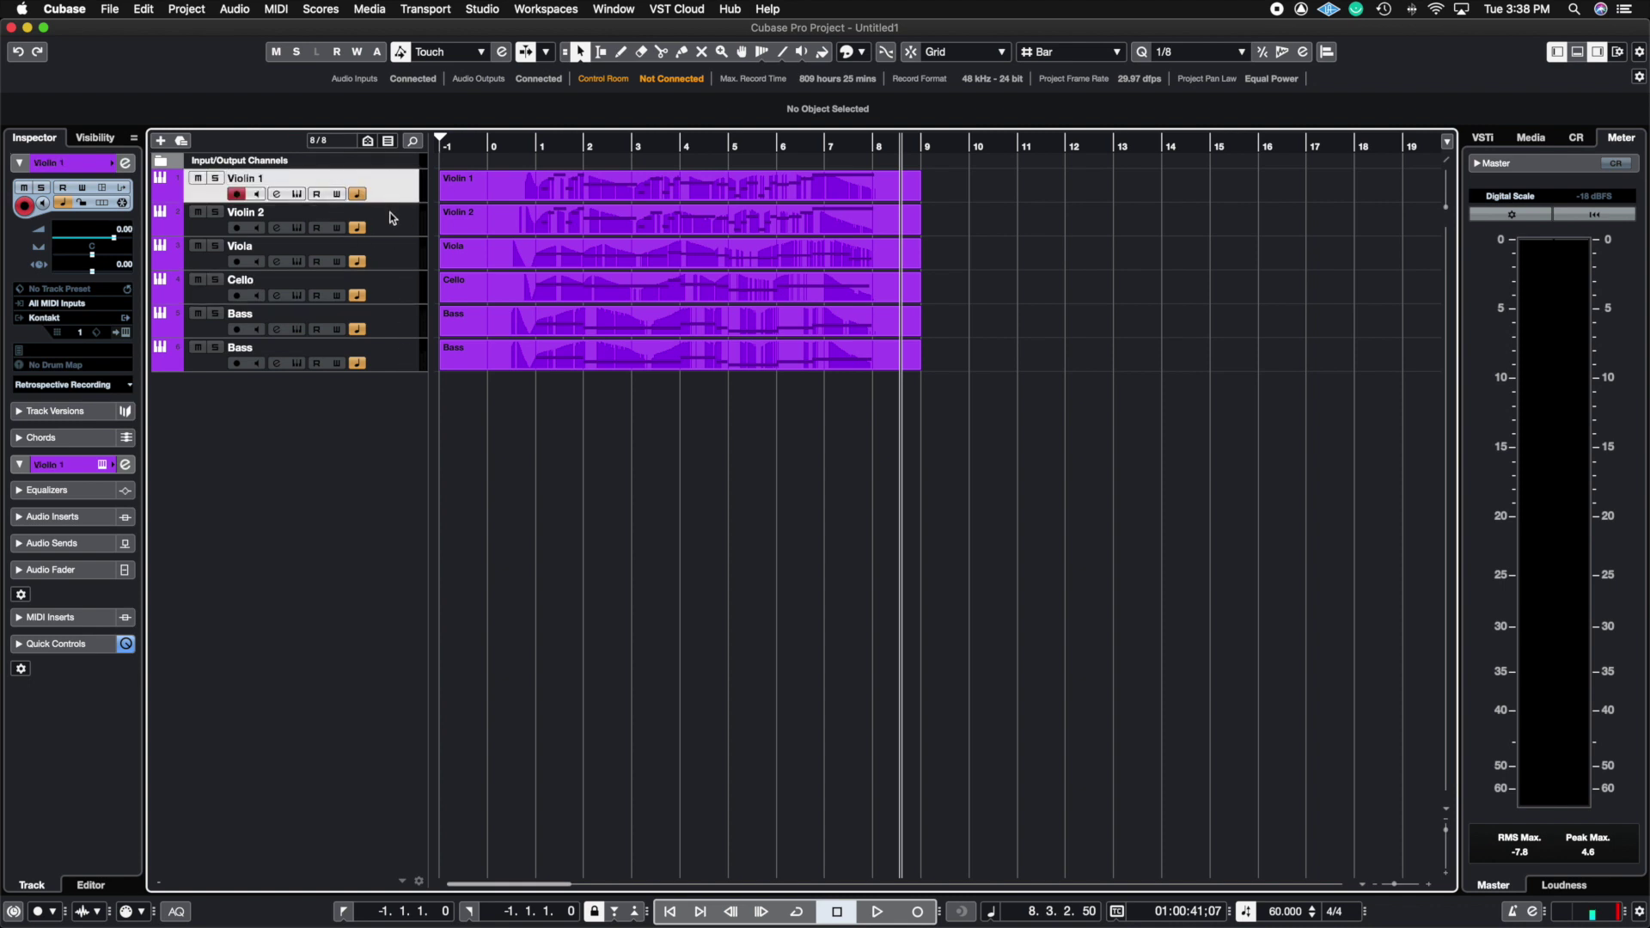
left_click(393, 218)
left_click(396, 203)
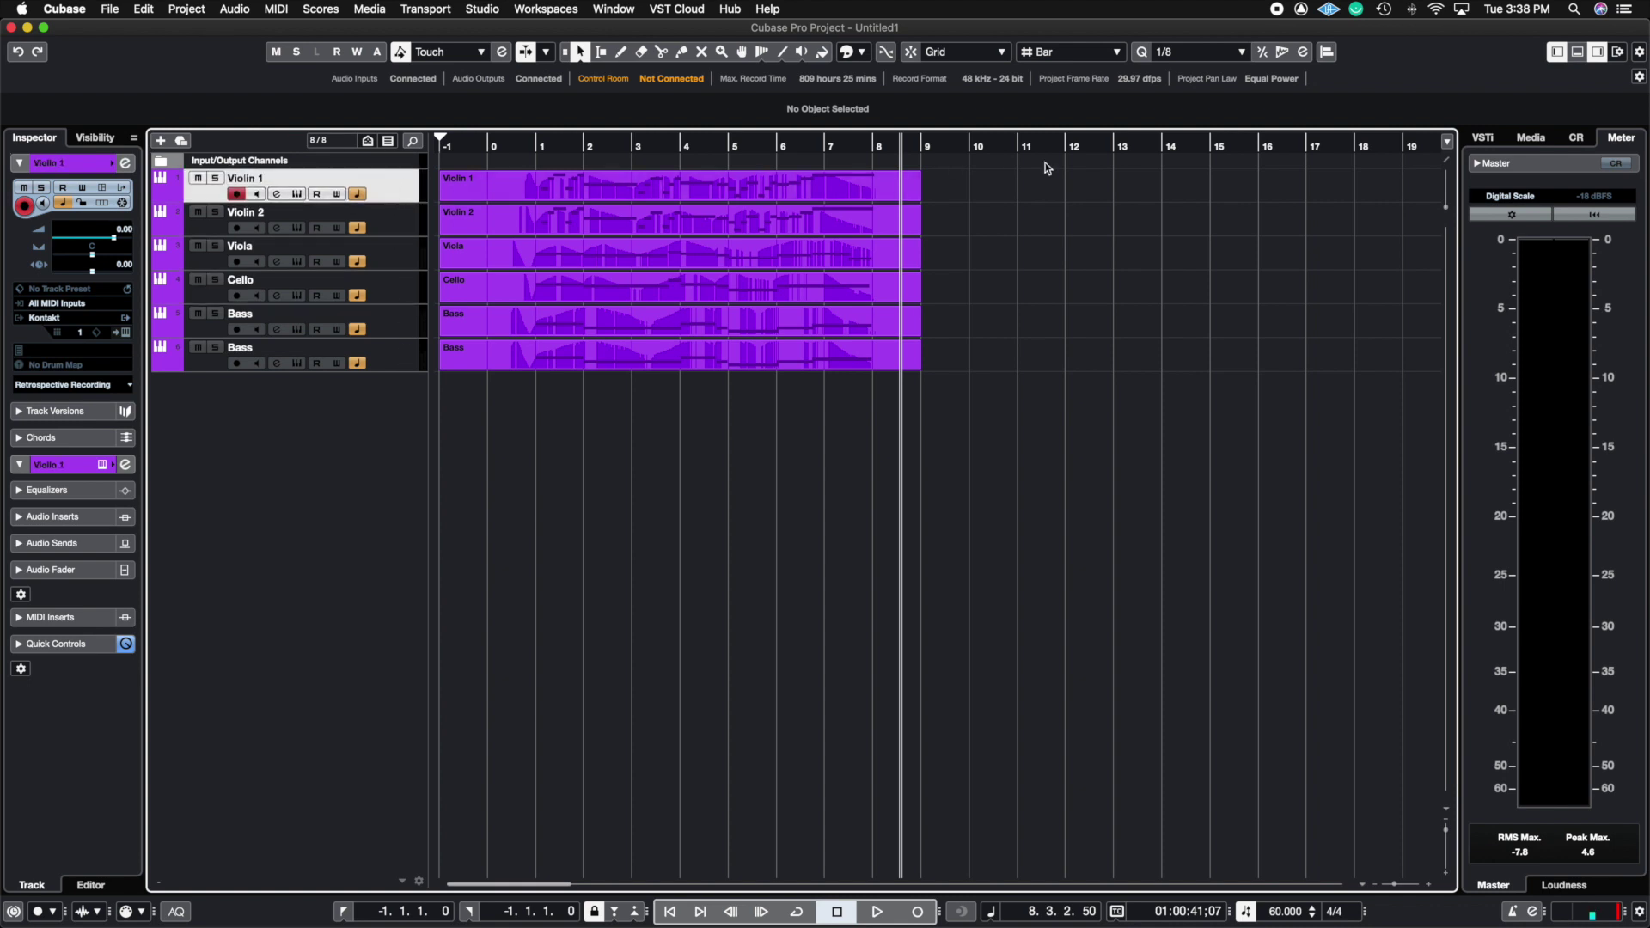
left_click(1557, 53)
left_click(1558, 53)
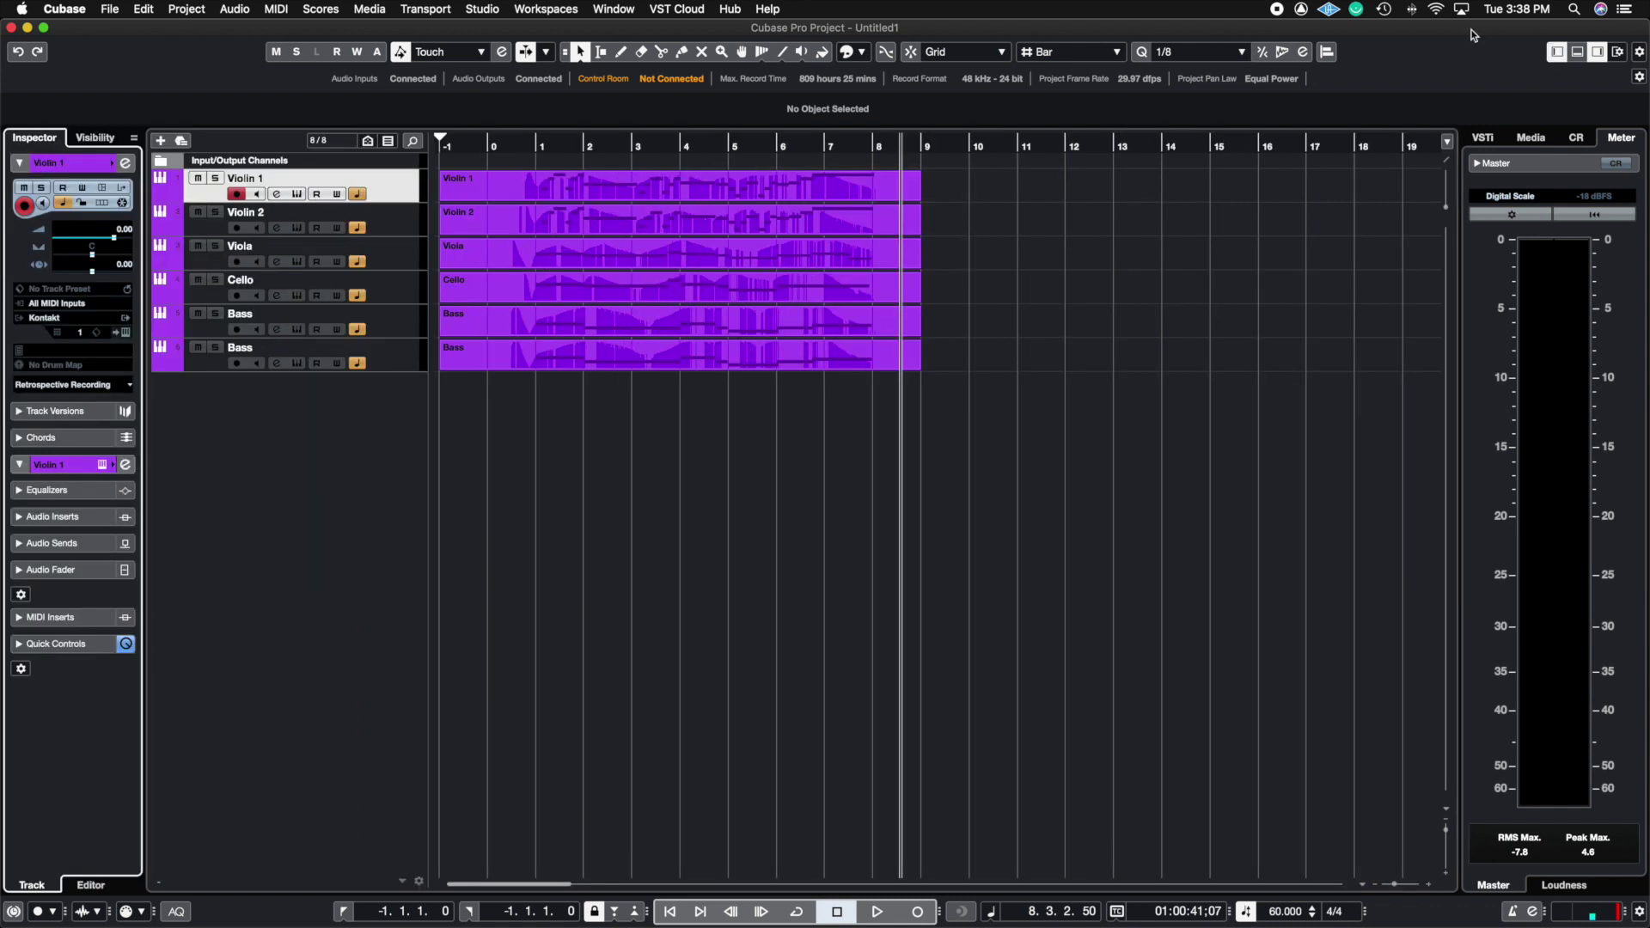
left_click(26, 164)
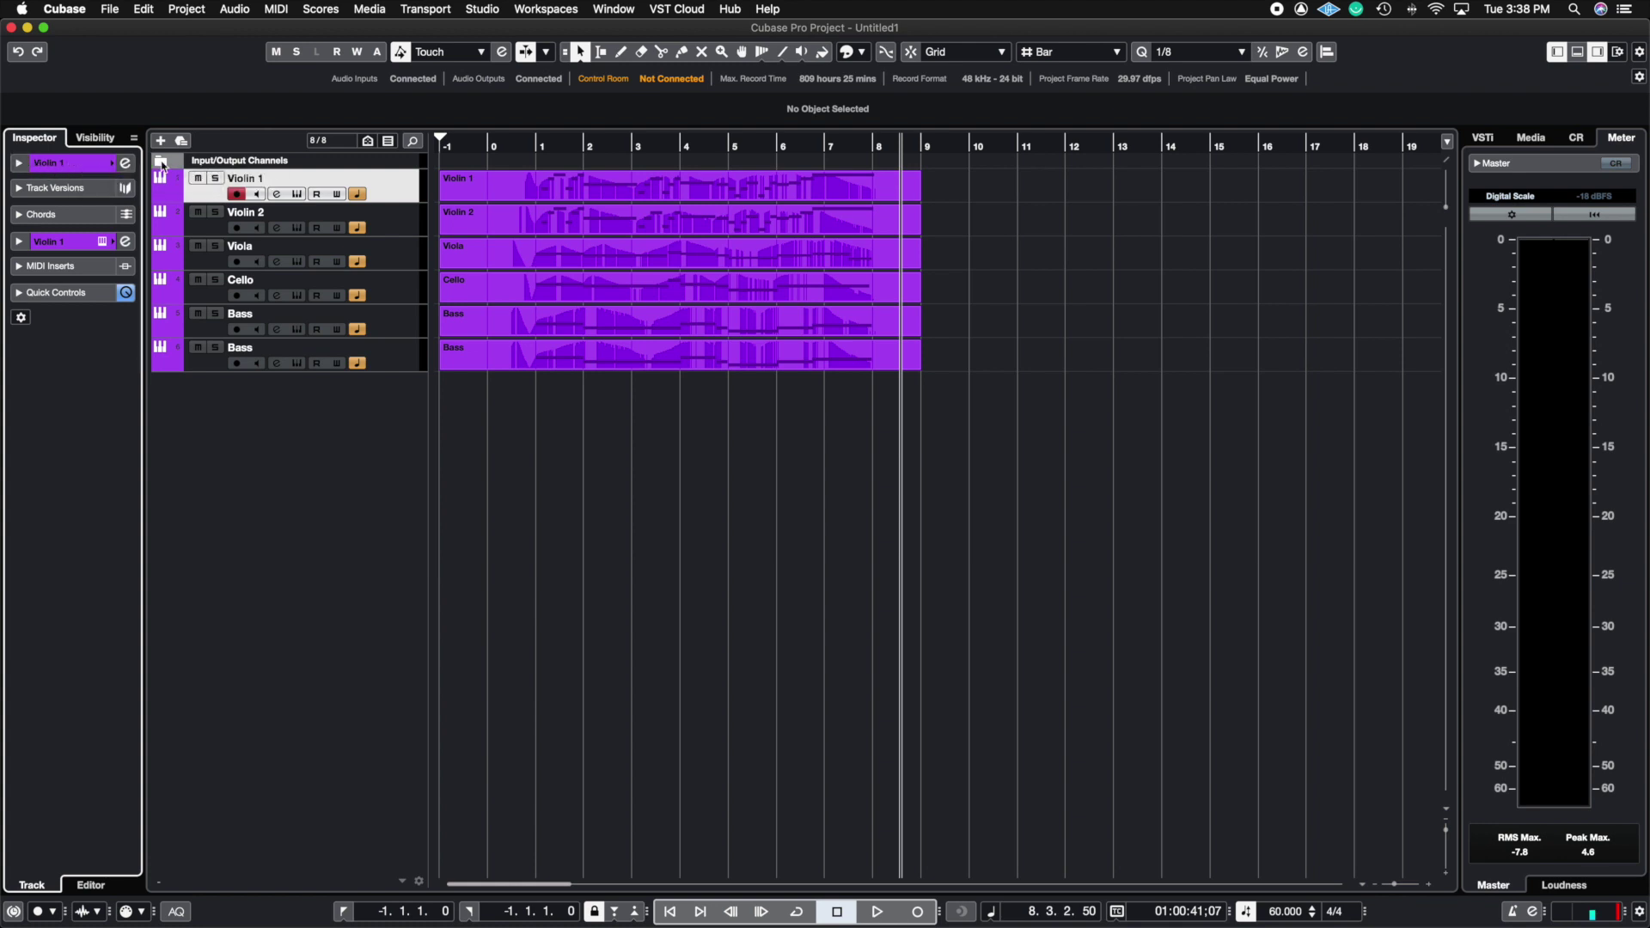
left_click(22, 162)
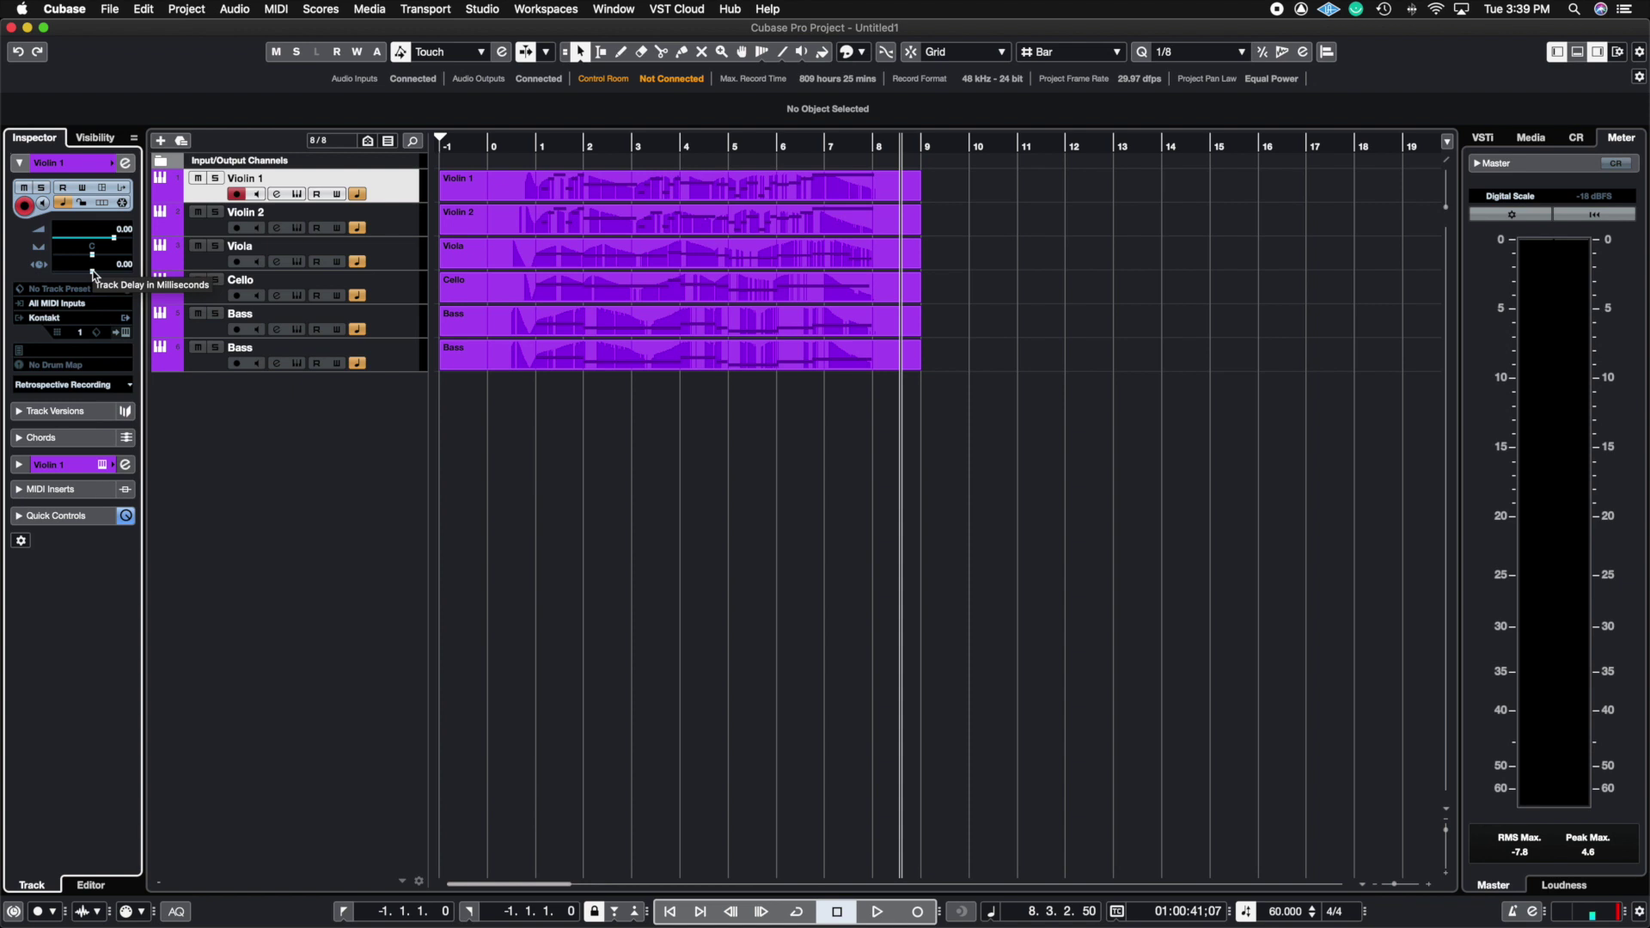
Open the Violin 1 part in the Key Editor, examine where its notes start from bar 1, and close the editor
left_click(514, 179)
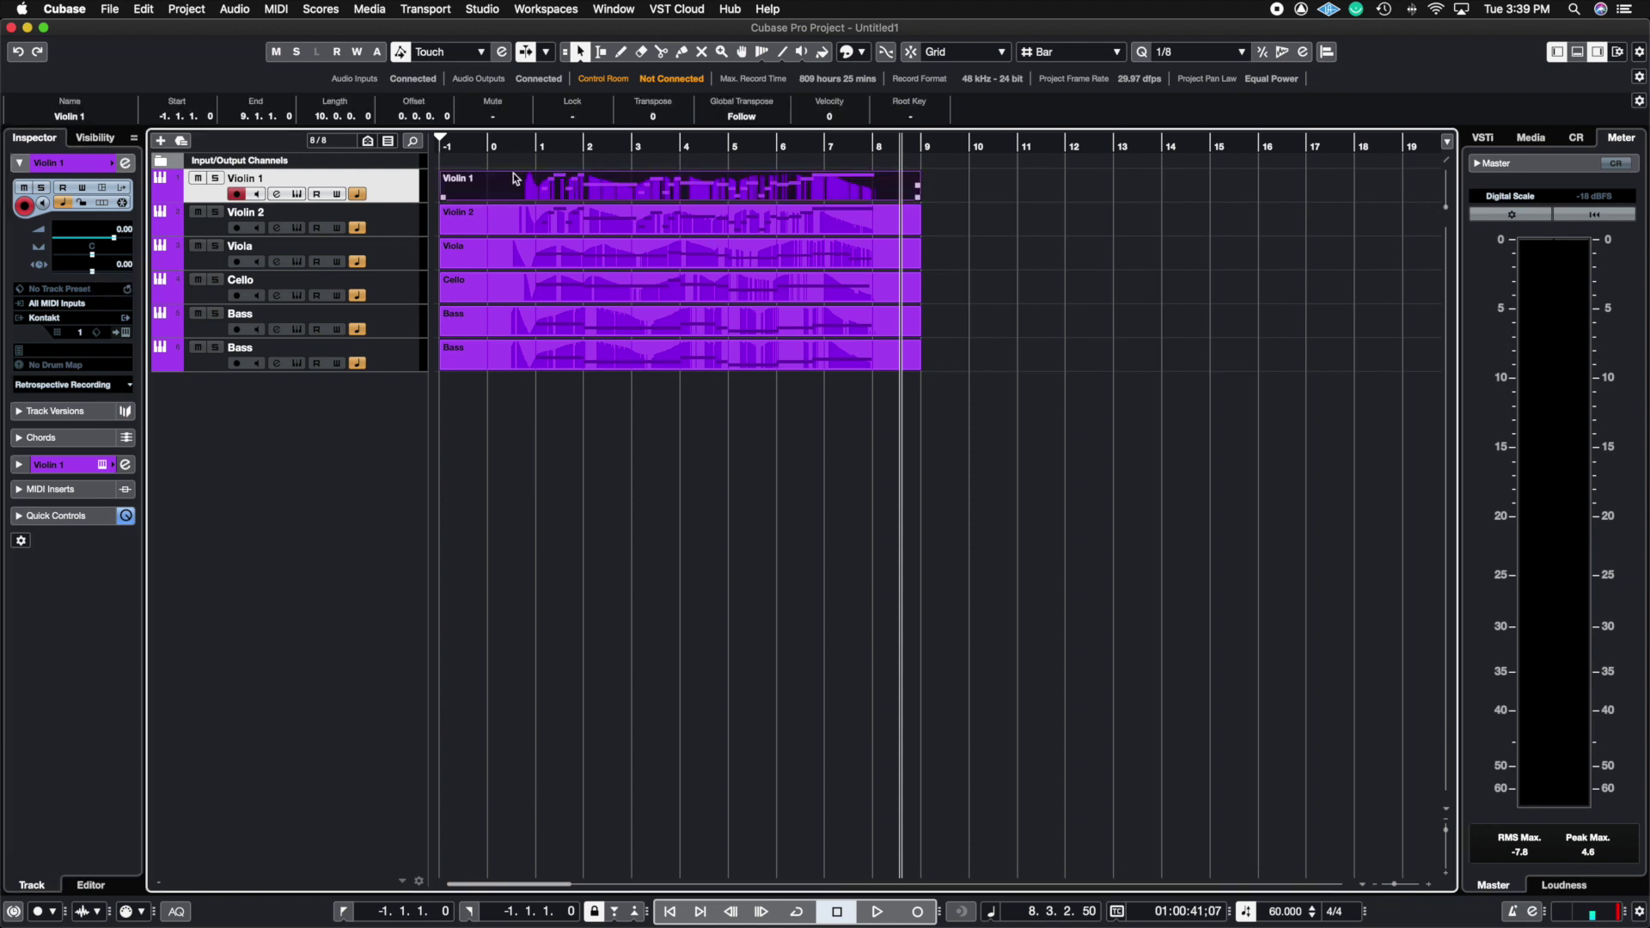
double_click(514, 179)
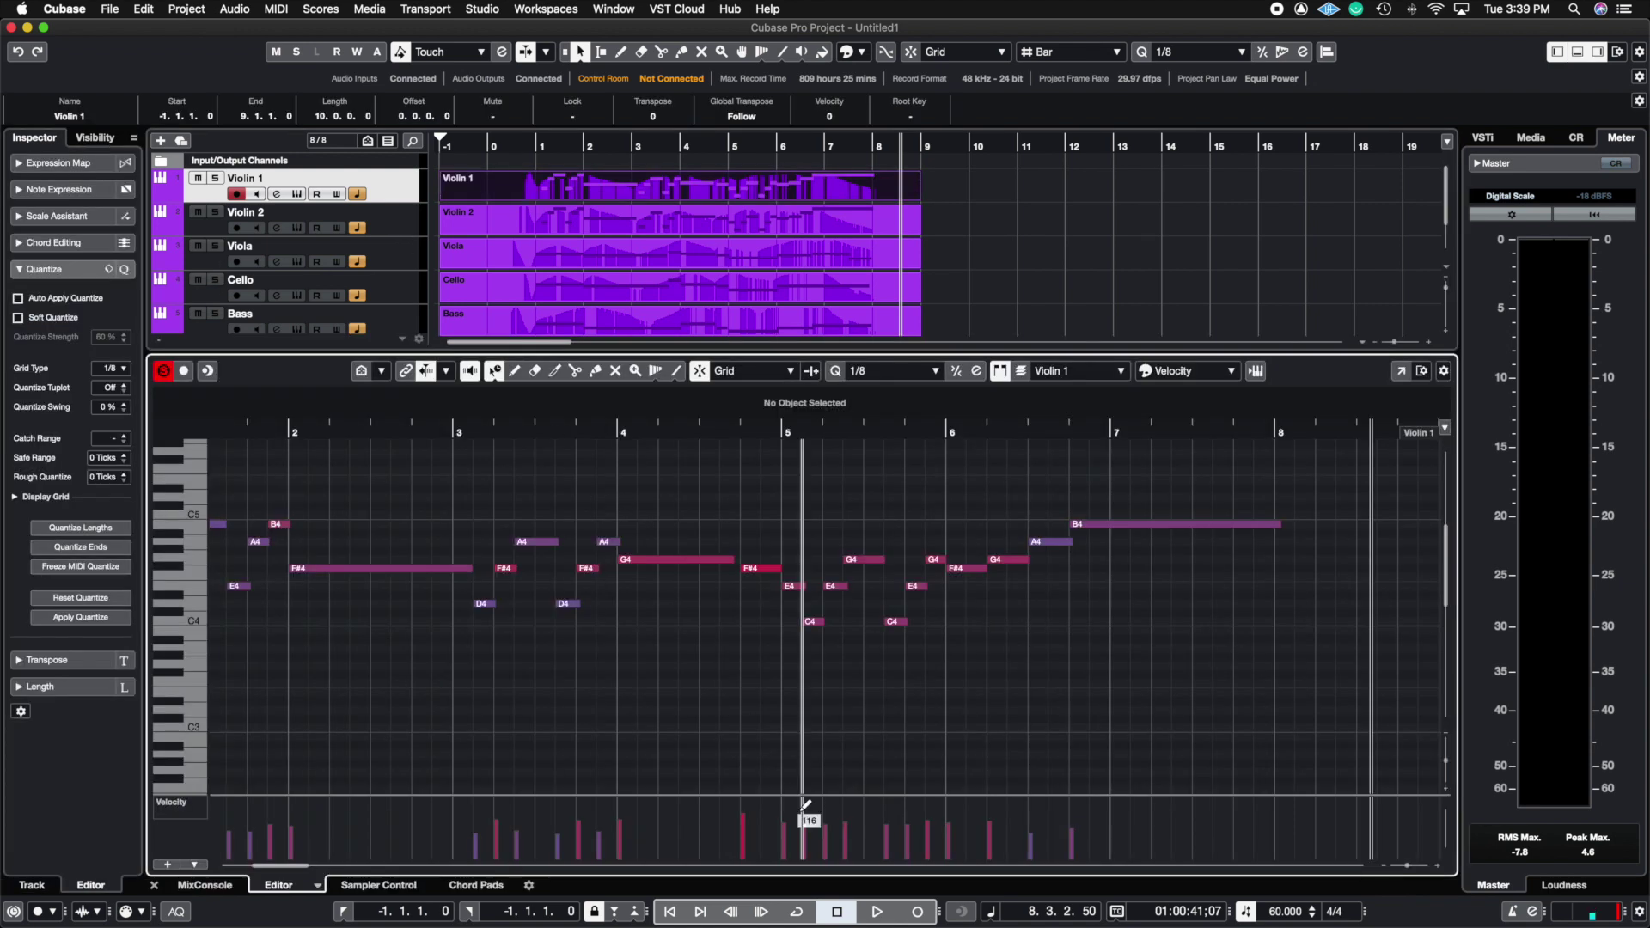
left_click_drag(268, 867, 258, 871)
left_click(1436, 868)
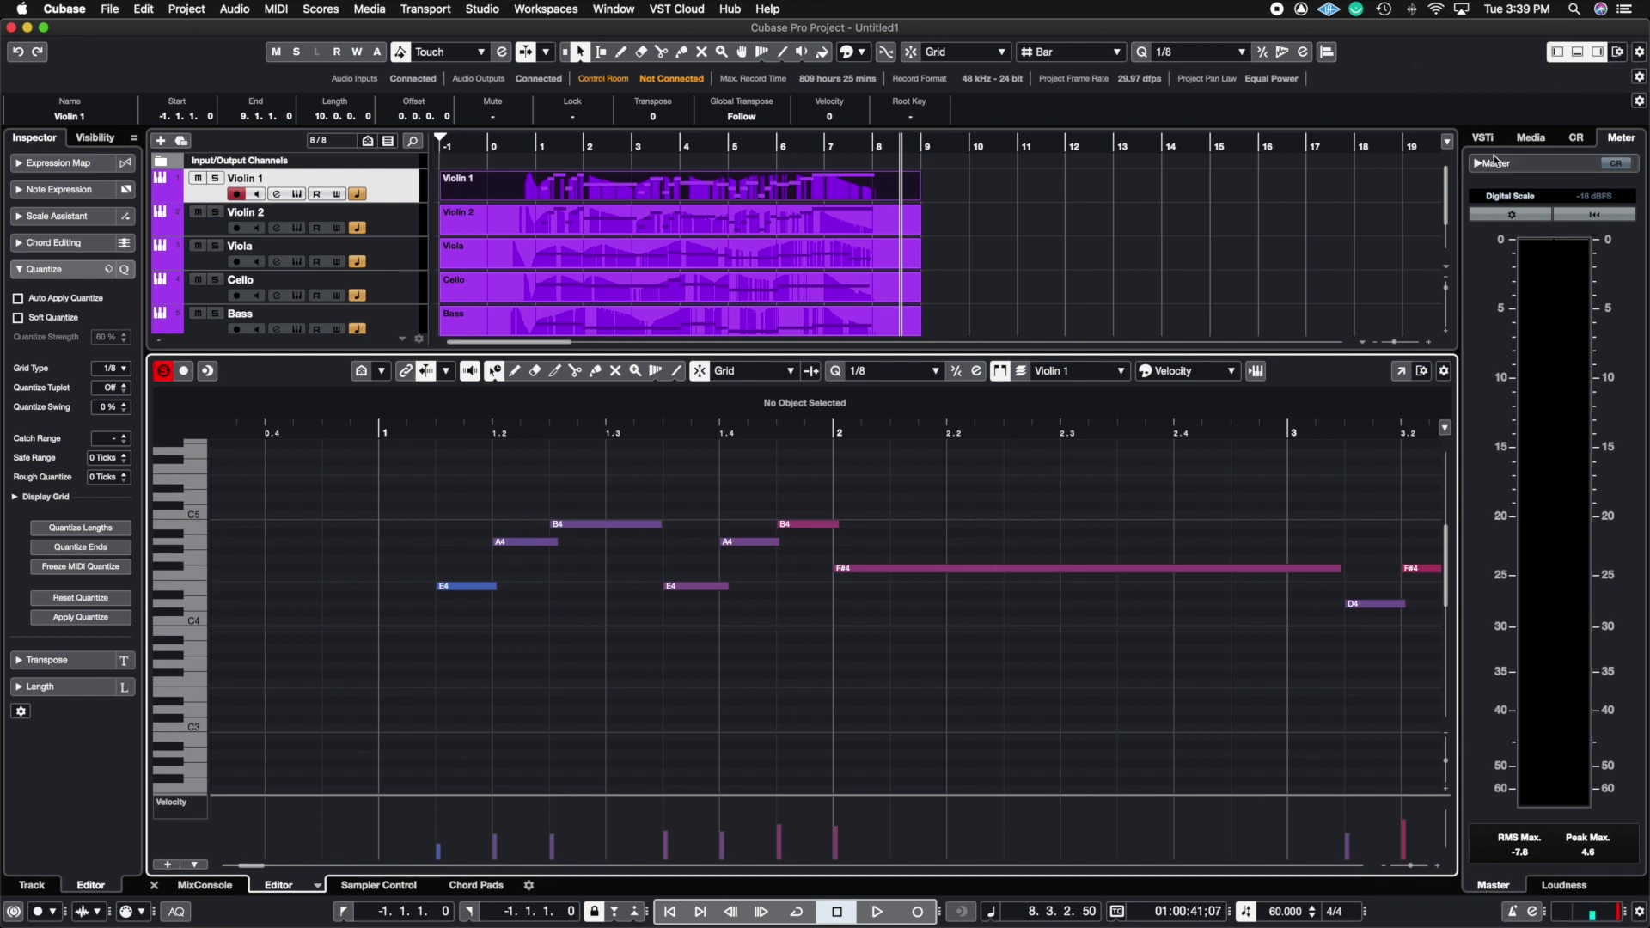
key("Return")
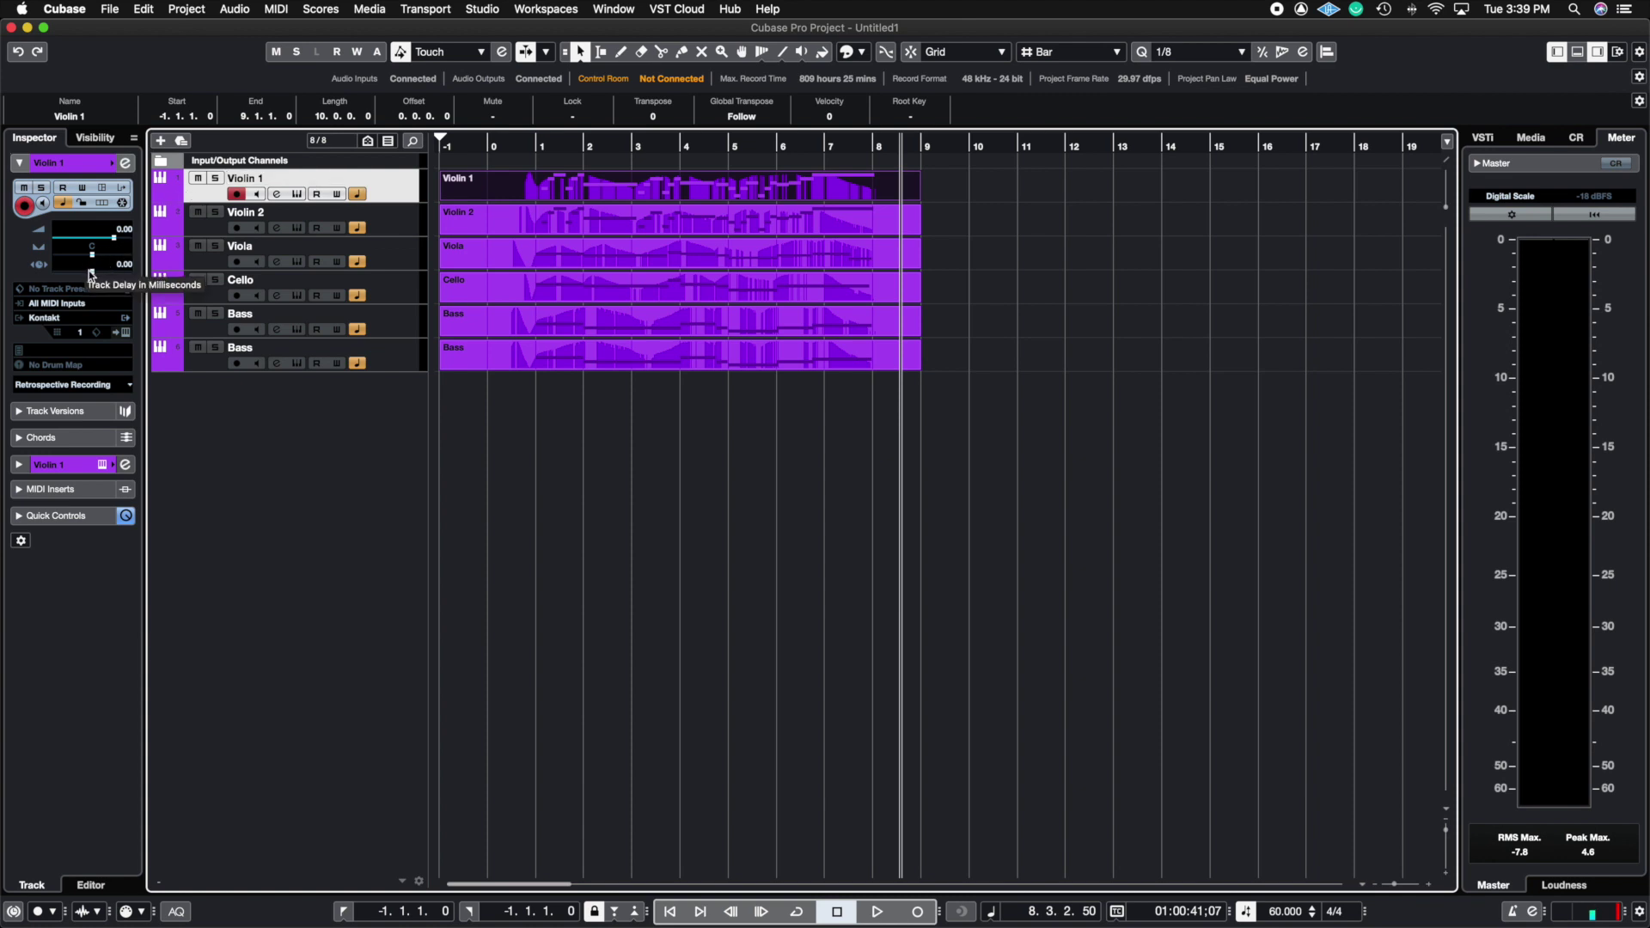
Set the Violin 1 track delay to -119.67 ms and audition the track soloed from bar 0
left_click_drag(91, 275, 87, 281)
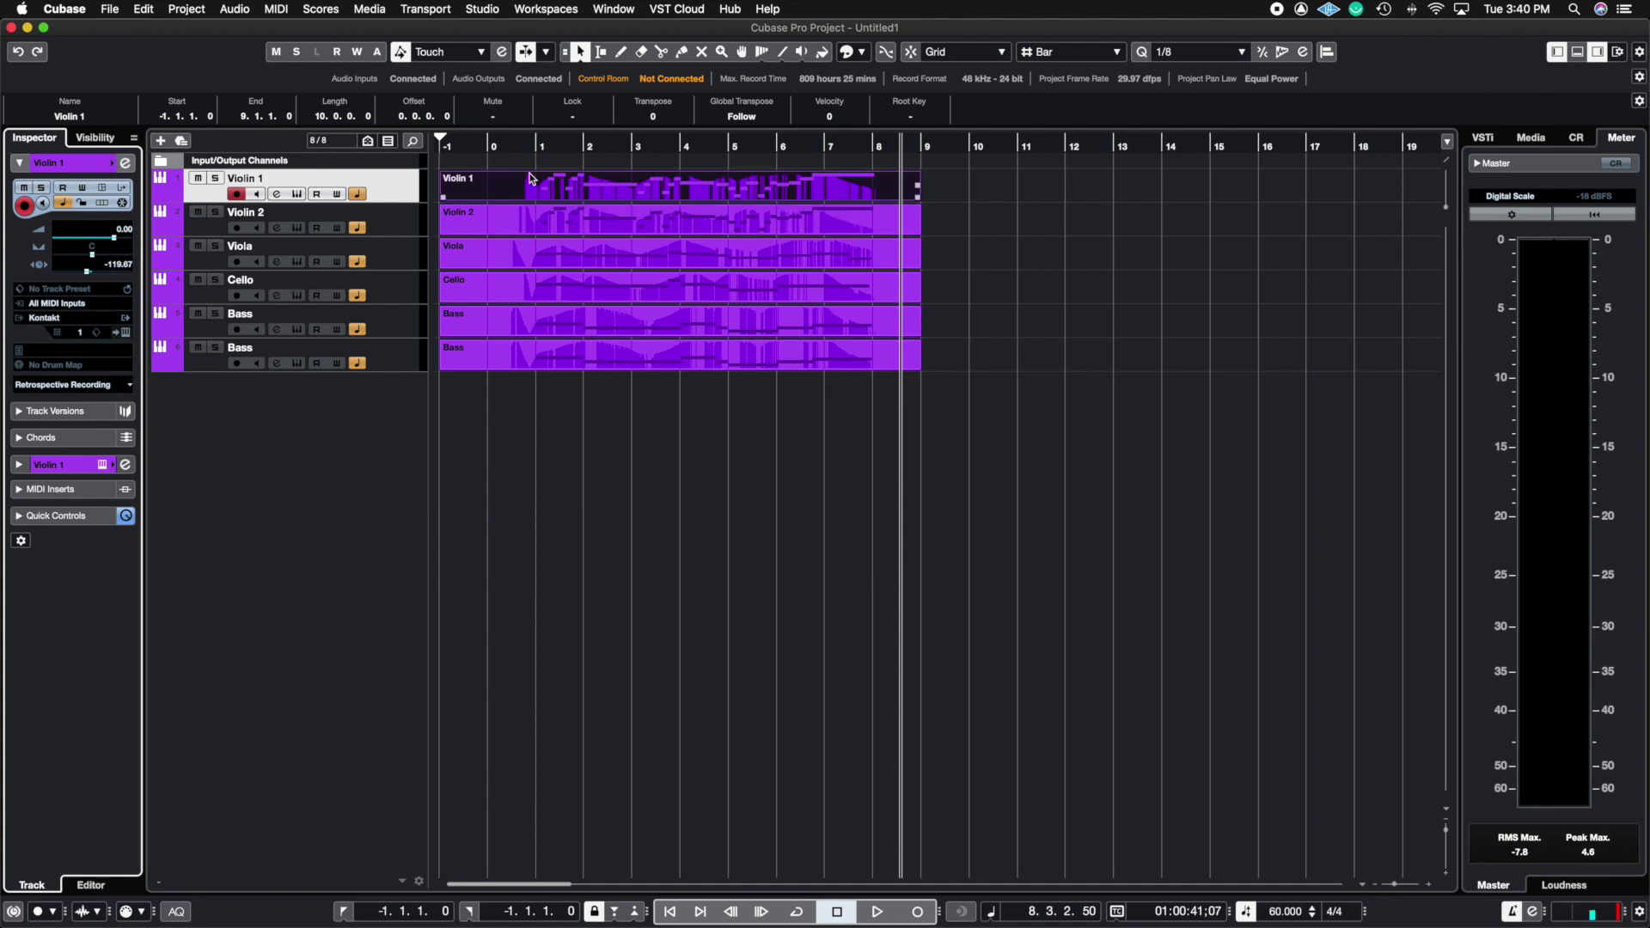
left_click(491, 144)
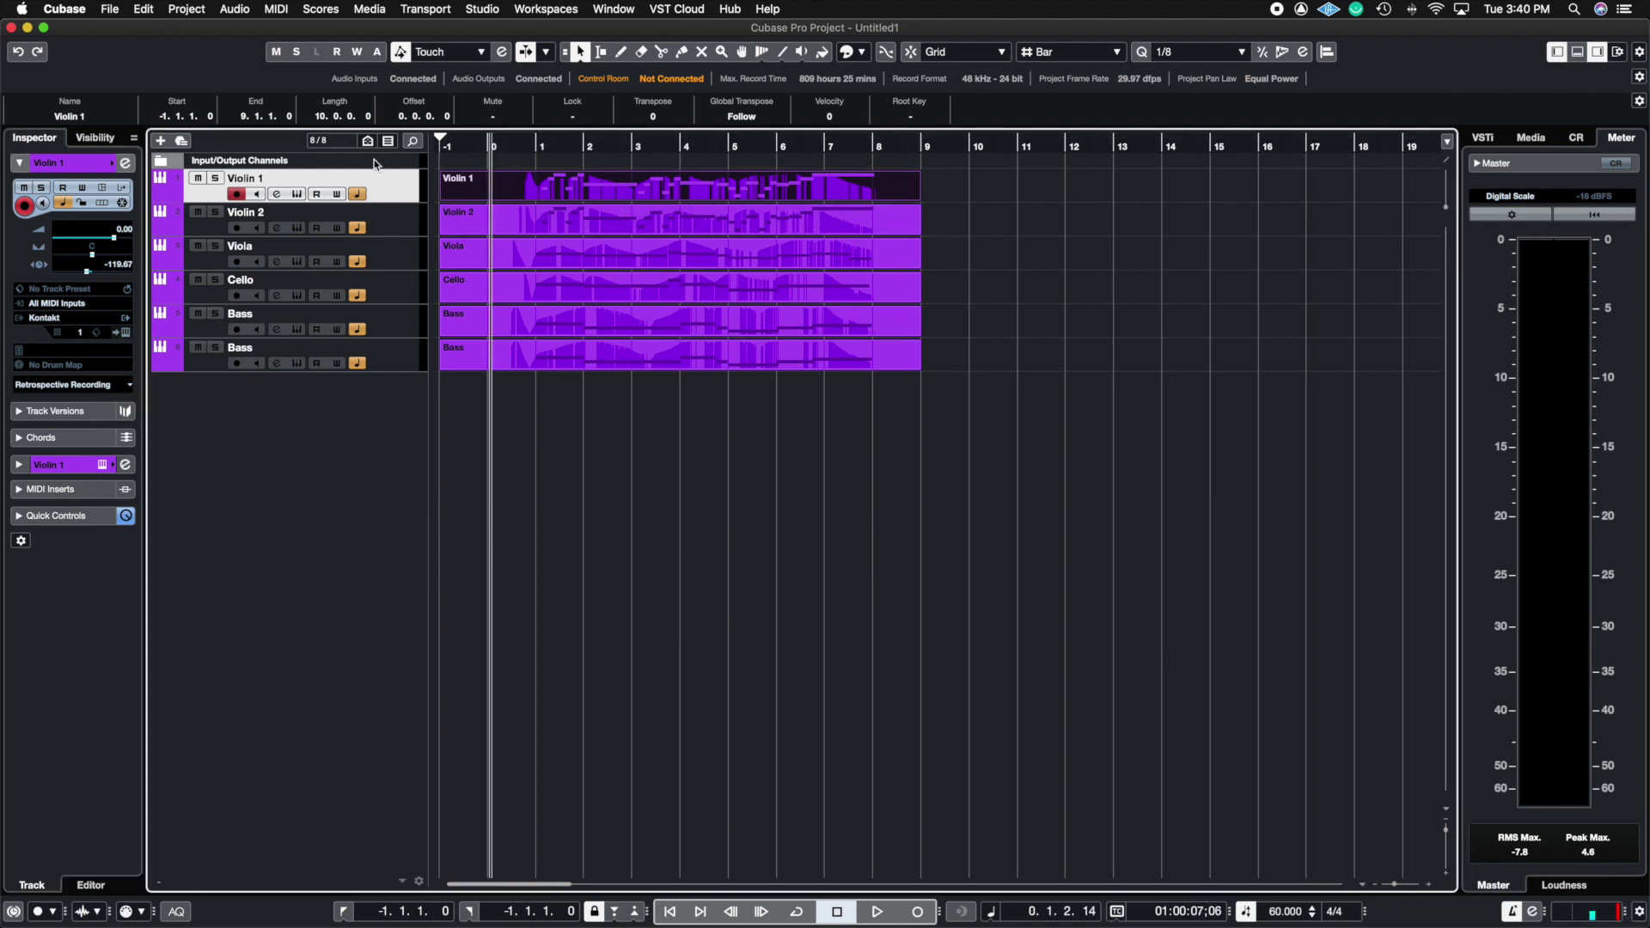
left_click(214, 180)
key("space")
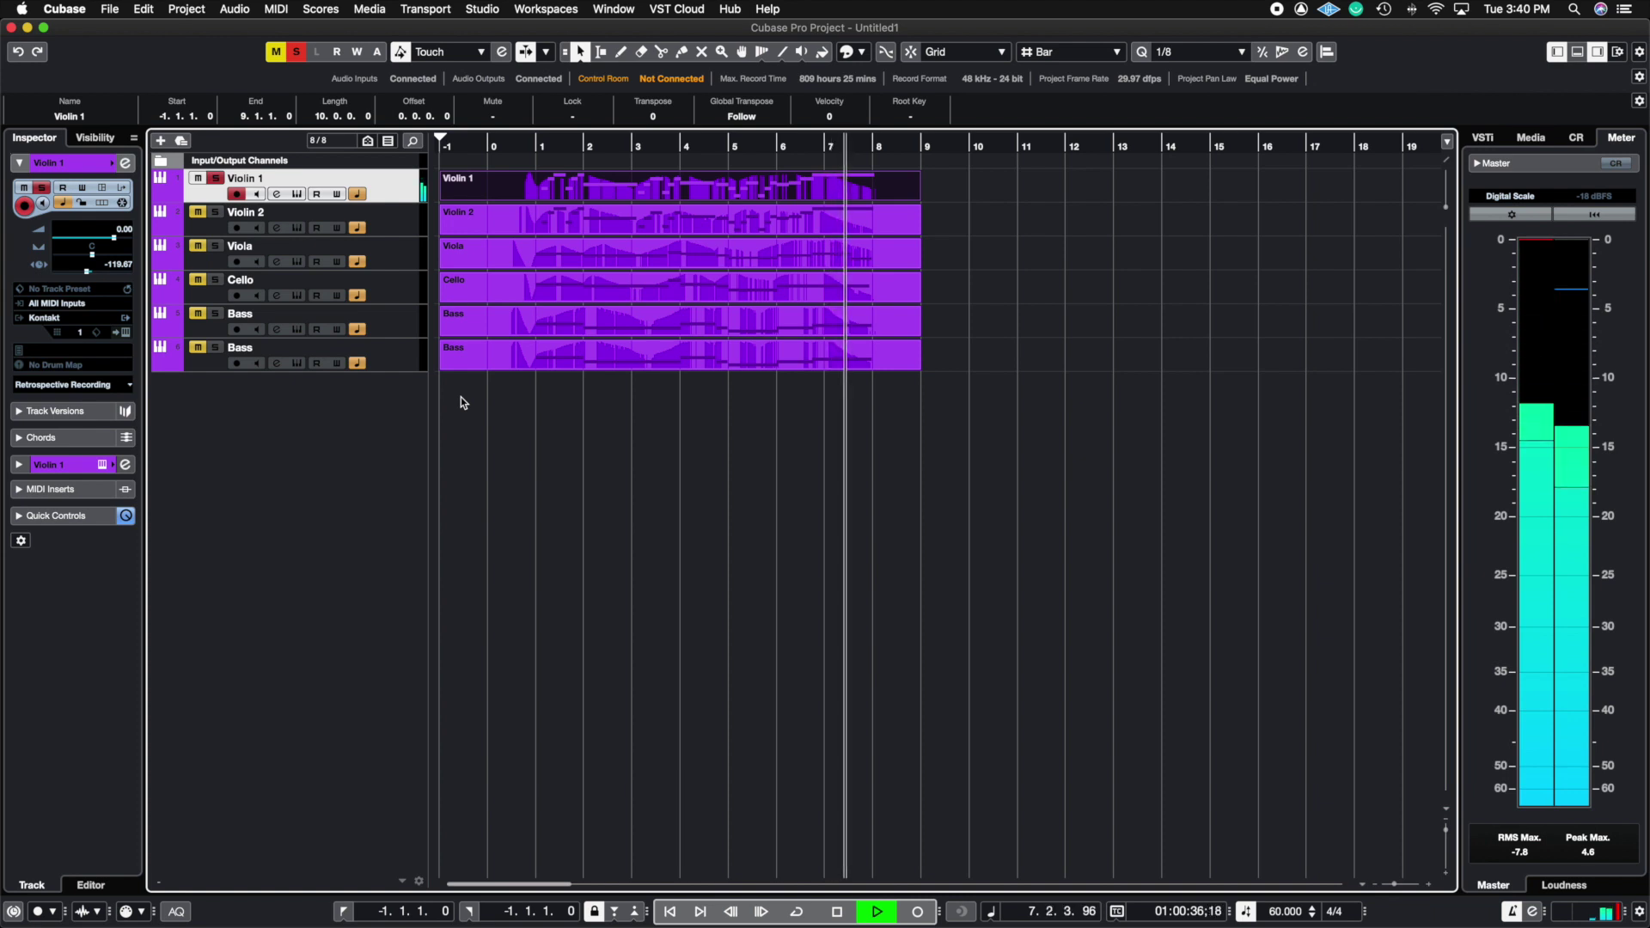
key("space")
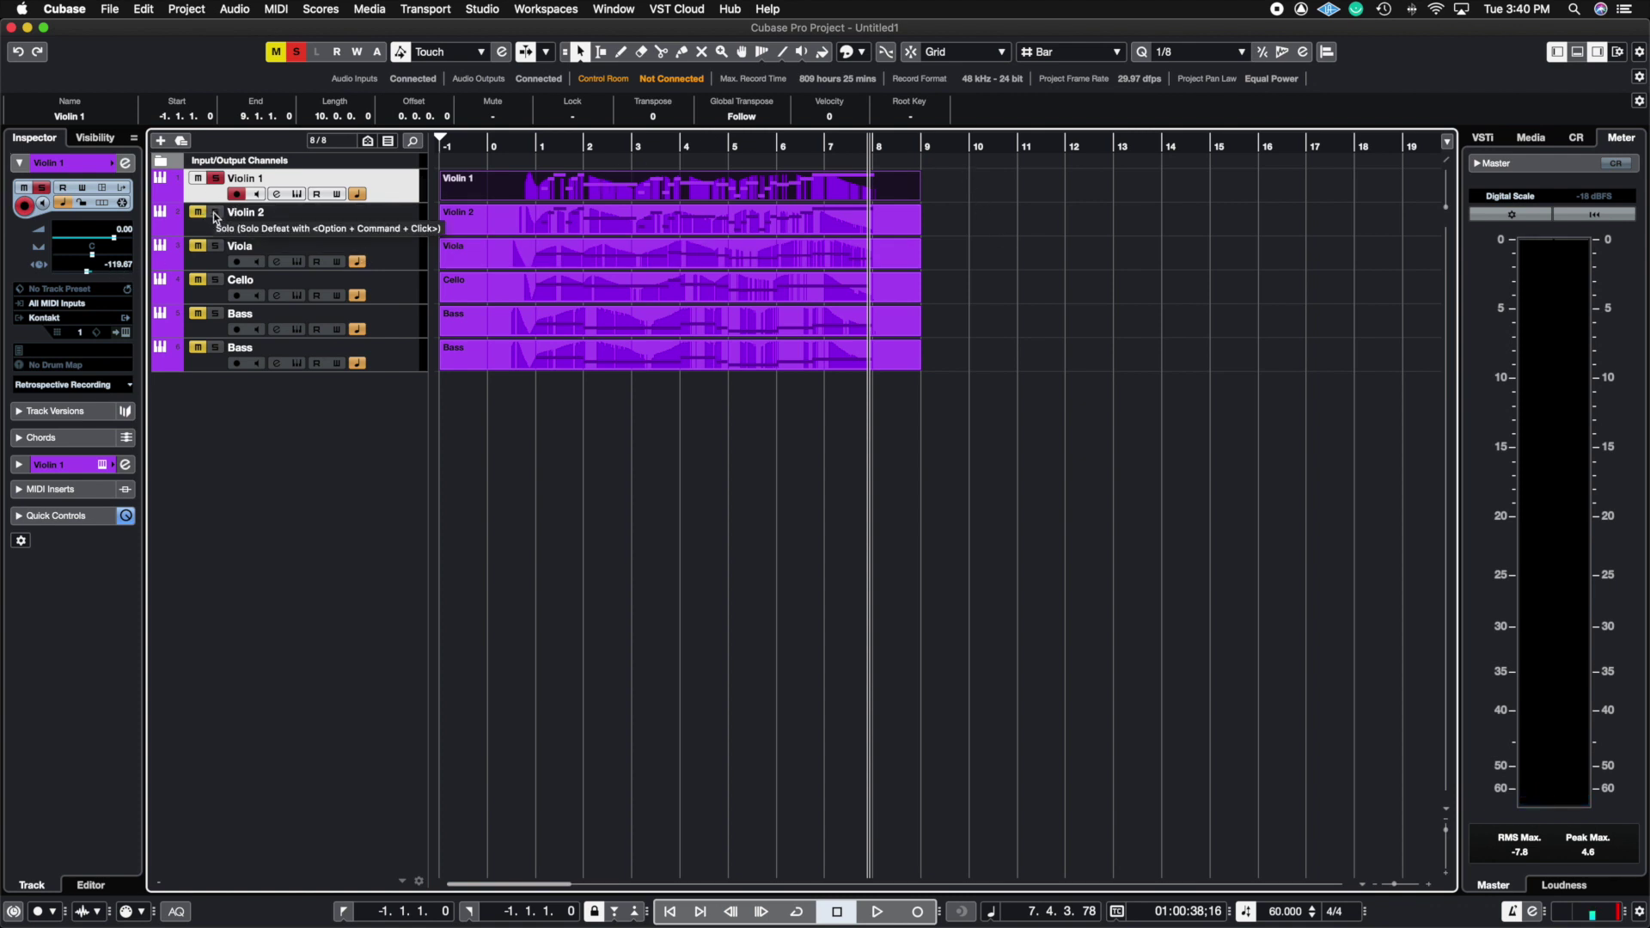
Solo Violin 2 together with Violin 1 and play both from bar 0 to compare their timing
left_click(381, 227)
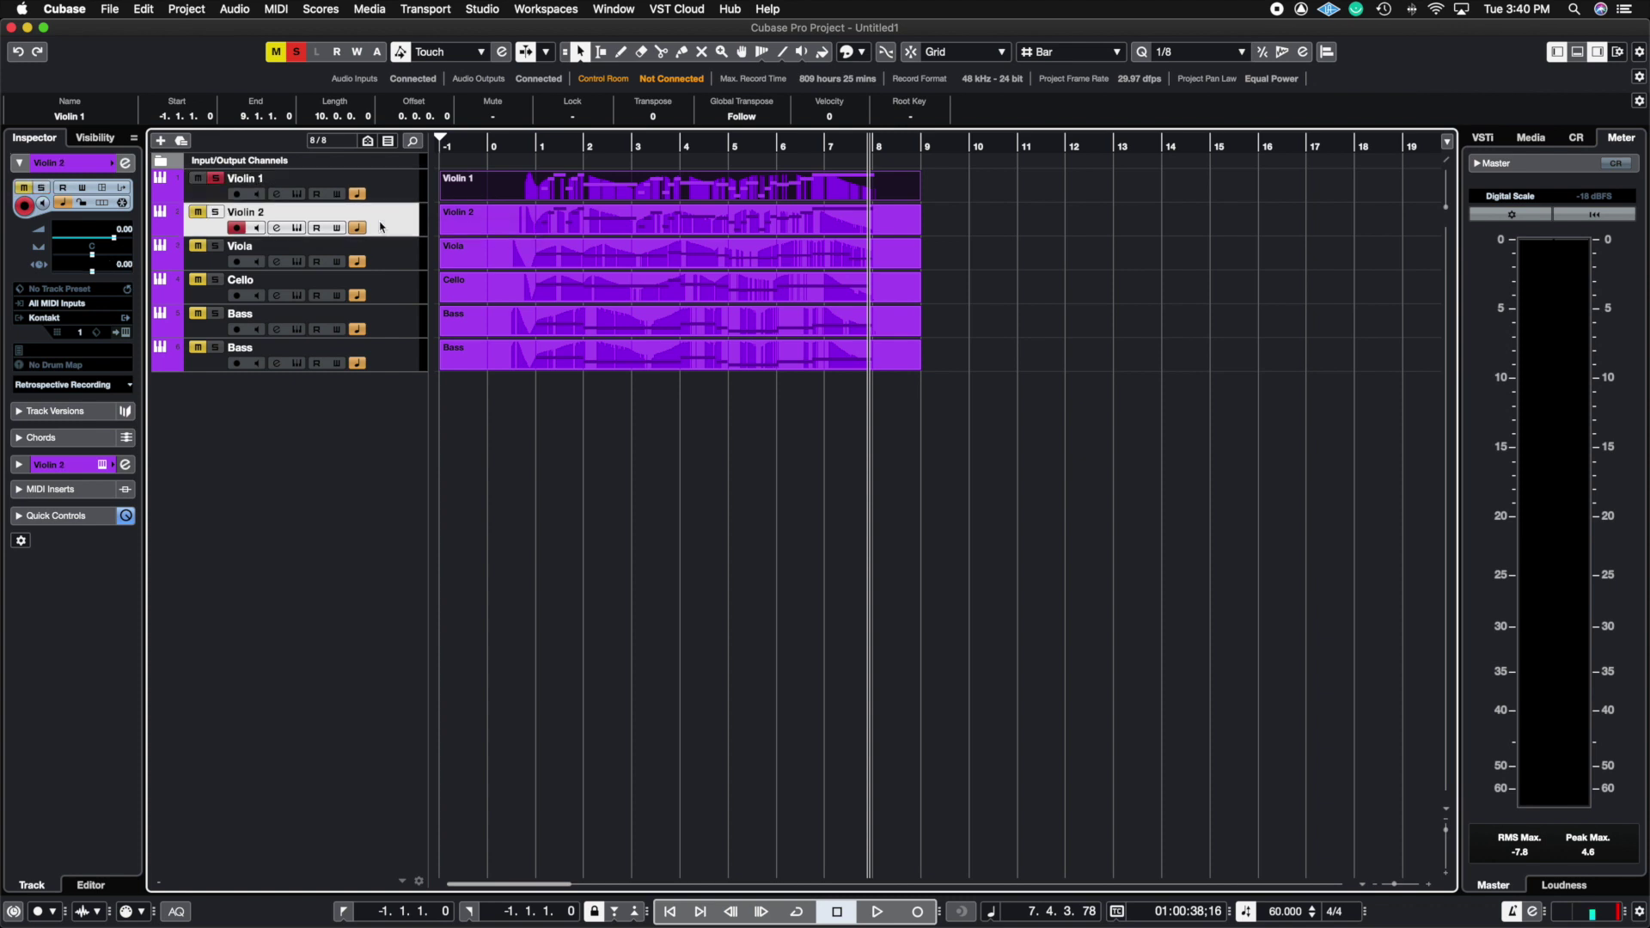
left_click(218, 213)
left_click(491, 146)
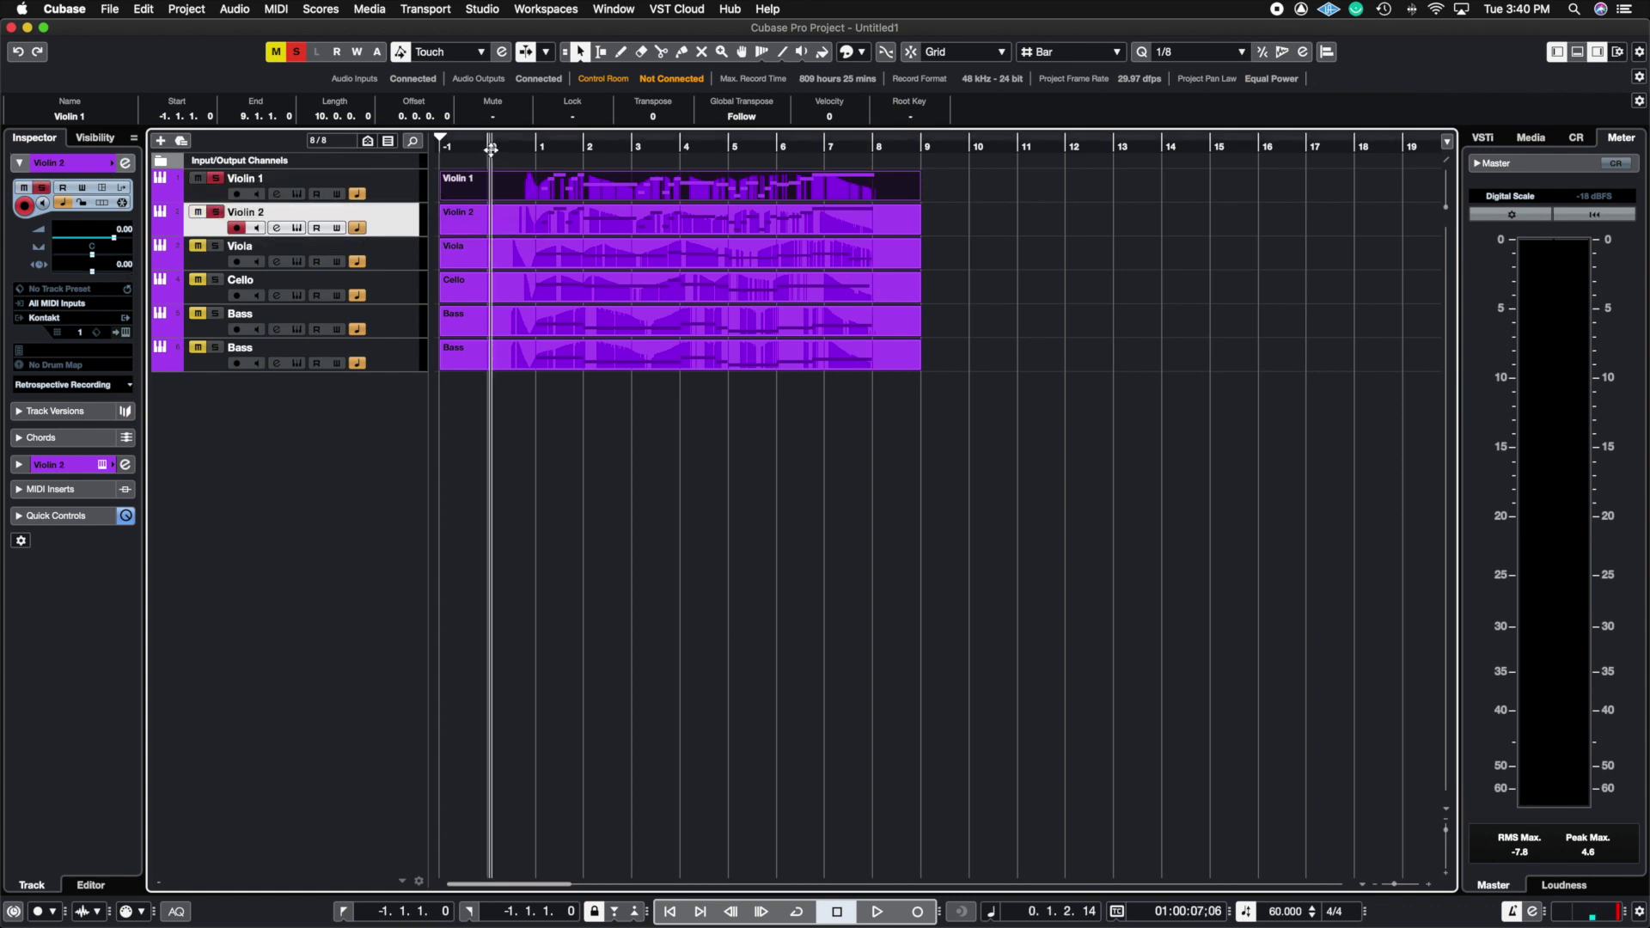
key("space")
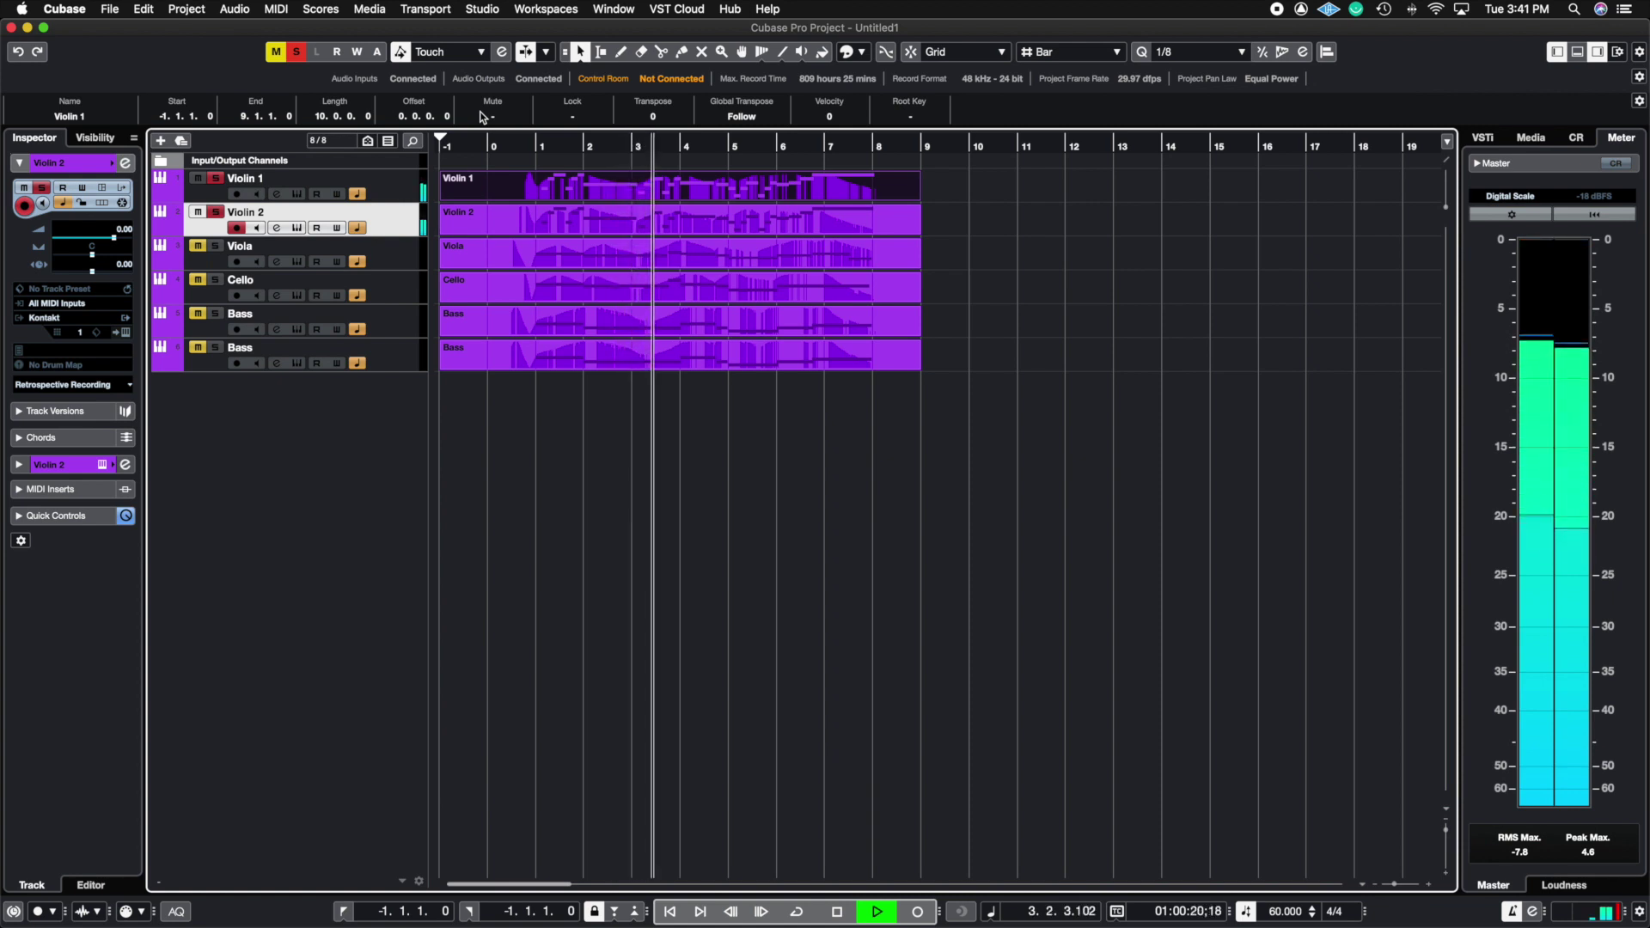
key("space")
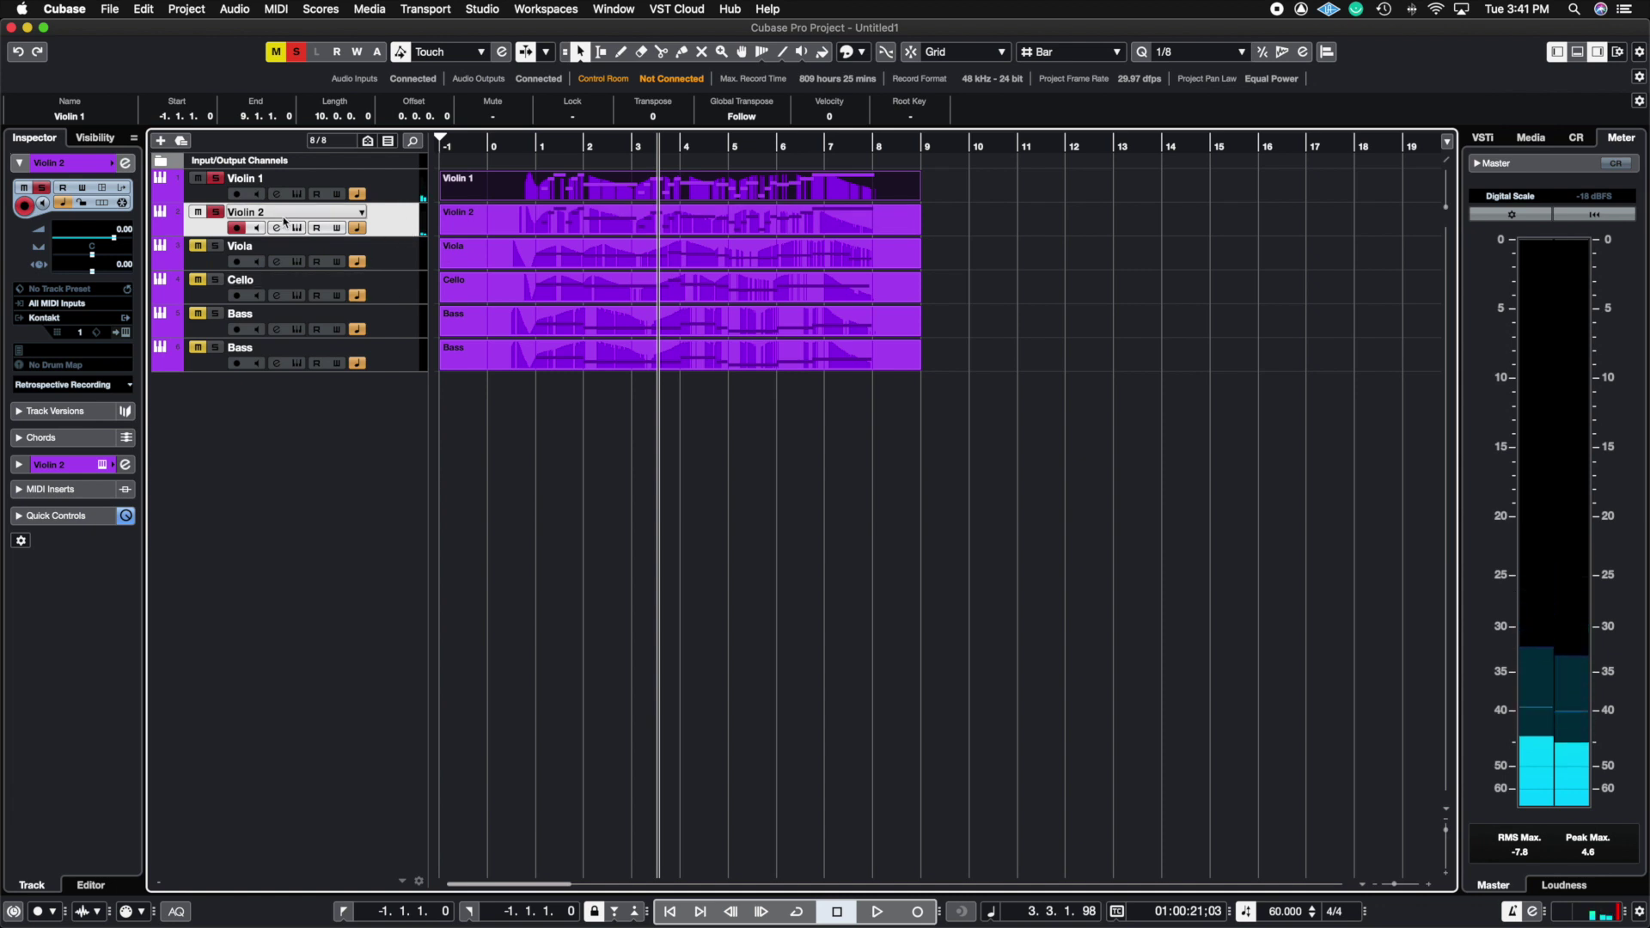
Check the Violin 1 track delay and set the Violin 2 track delay to -119.67 ms to match
left_click(380, 176)
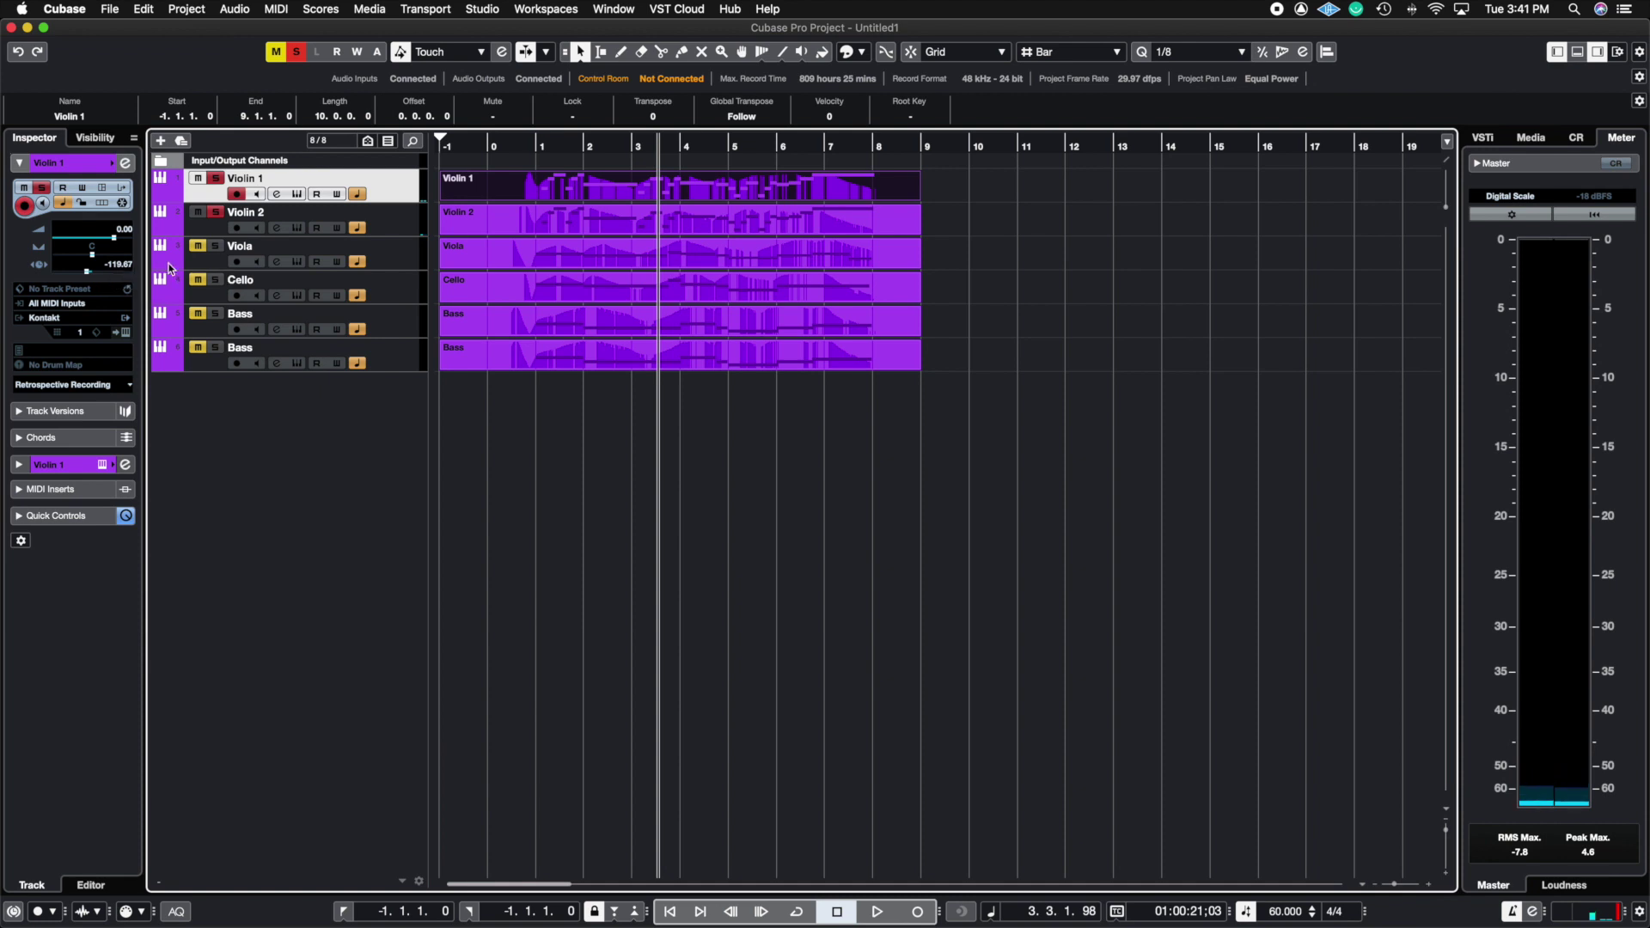
left_click(398, 225)
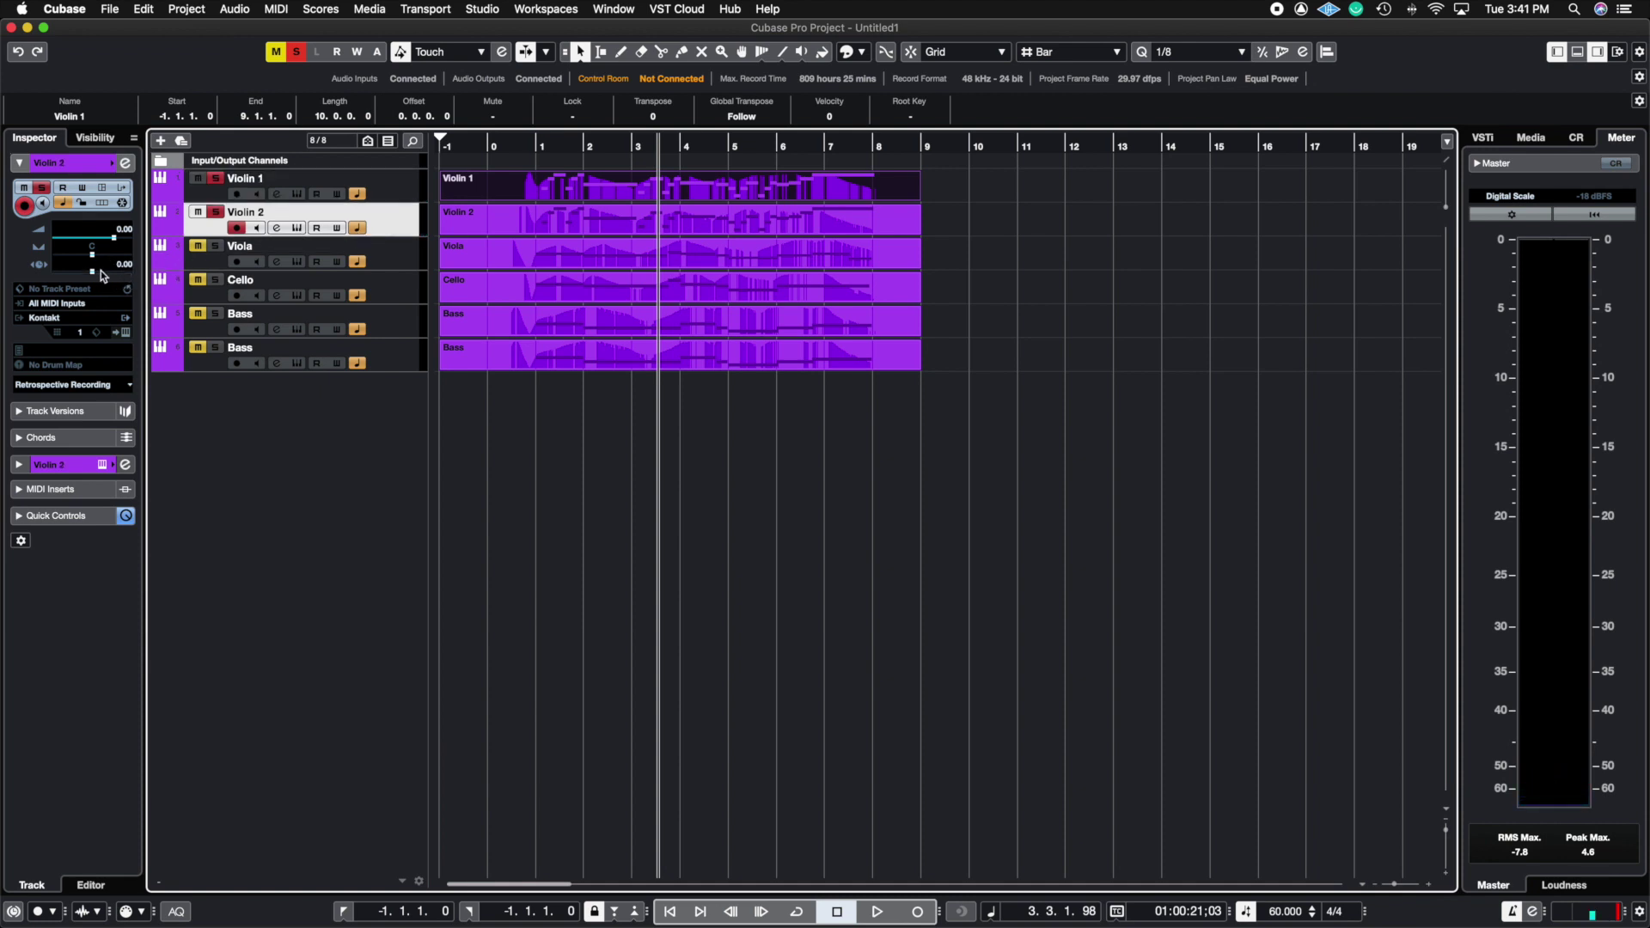
left_click_drag(92, 272, 86, 274)
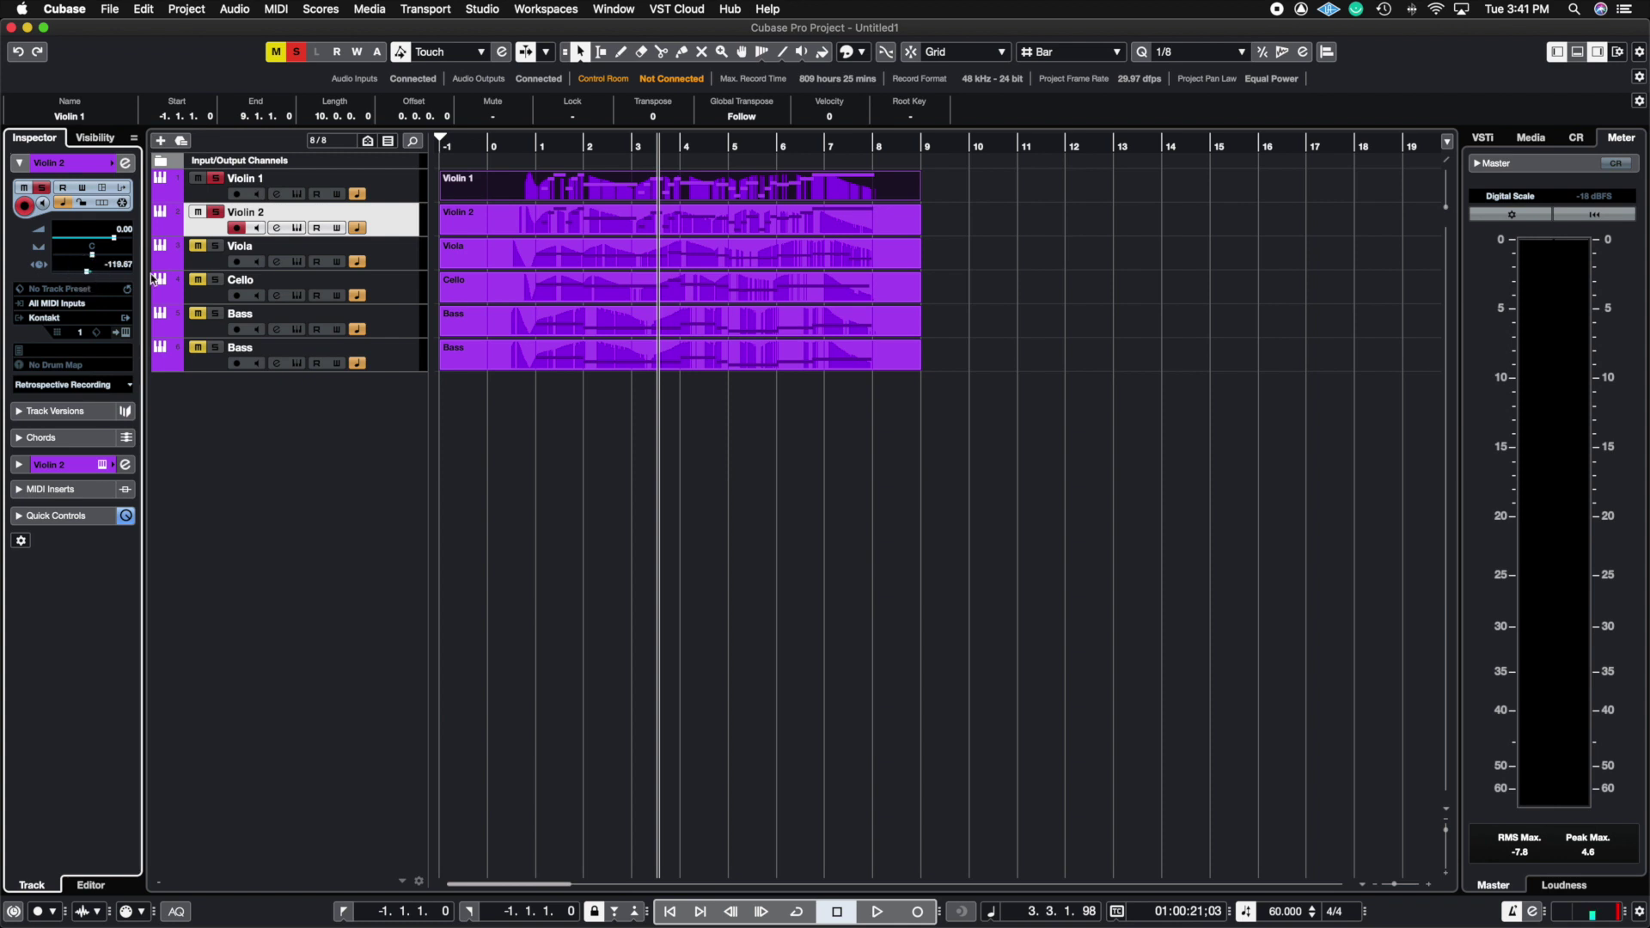
Apply a negative track delay to the Viola track, similar to the one on the violins
left_click(392, 260)
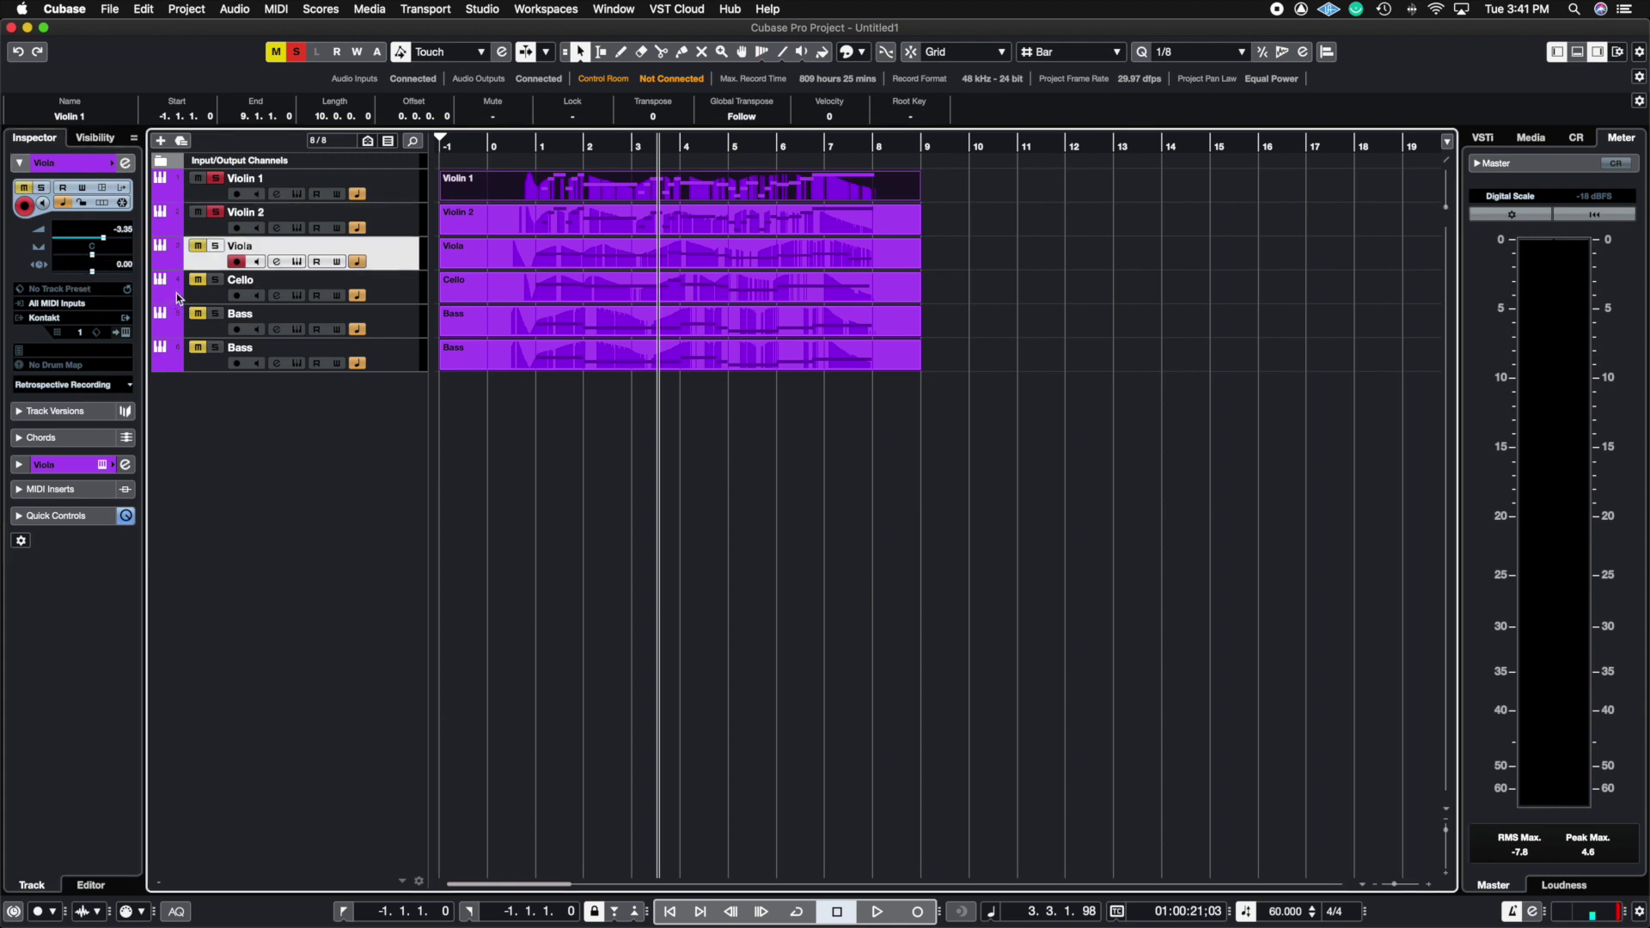
left_click(86, 280)
left_click_drag(90, 277, 86, 277)
Set the track delay to -119.15 ms on Cello and -119.67 ms on the last Bass track
left_click(390, 282)
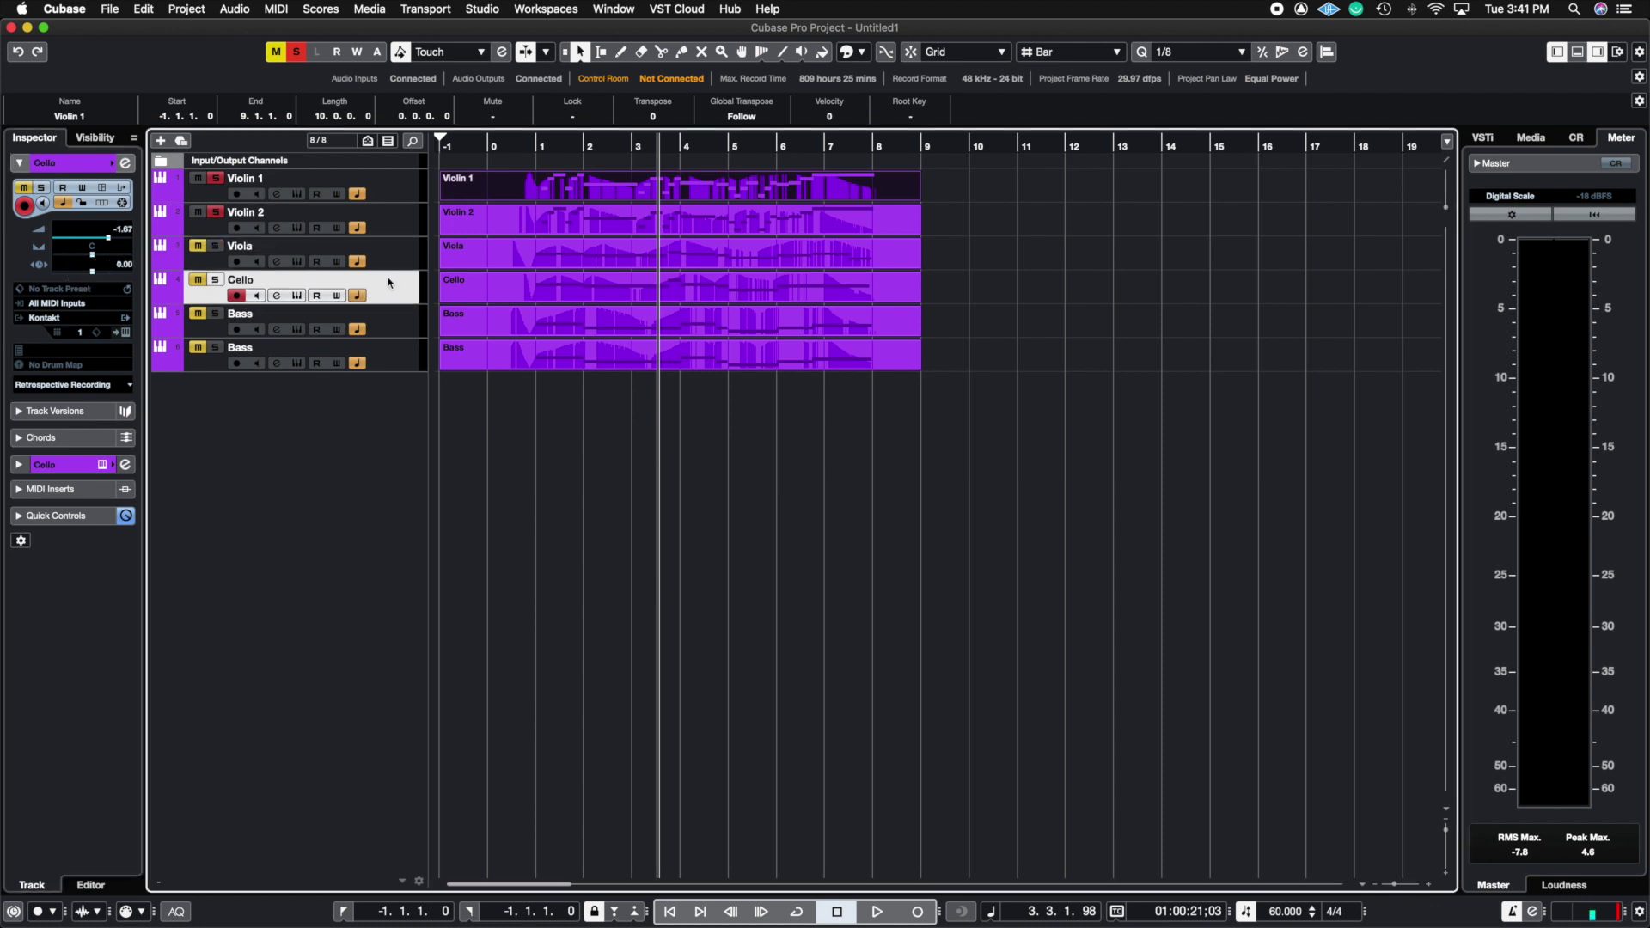
left_click_drag(92, 275, 85, 276)
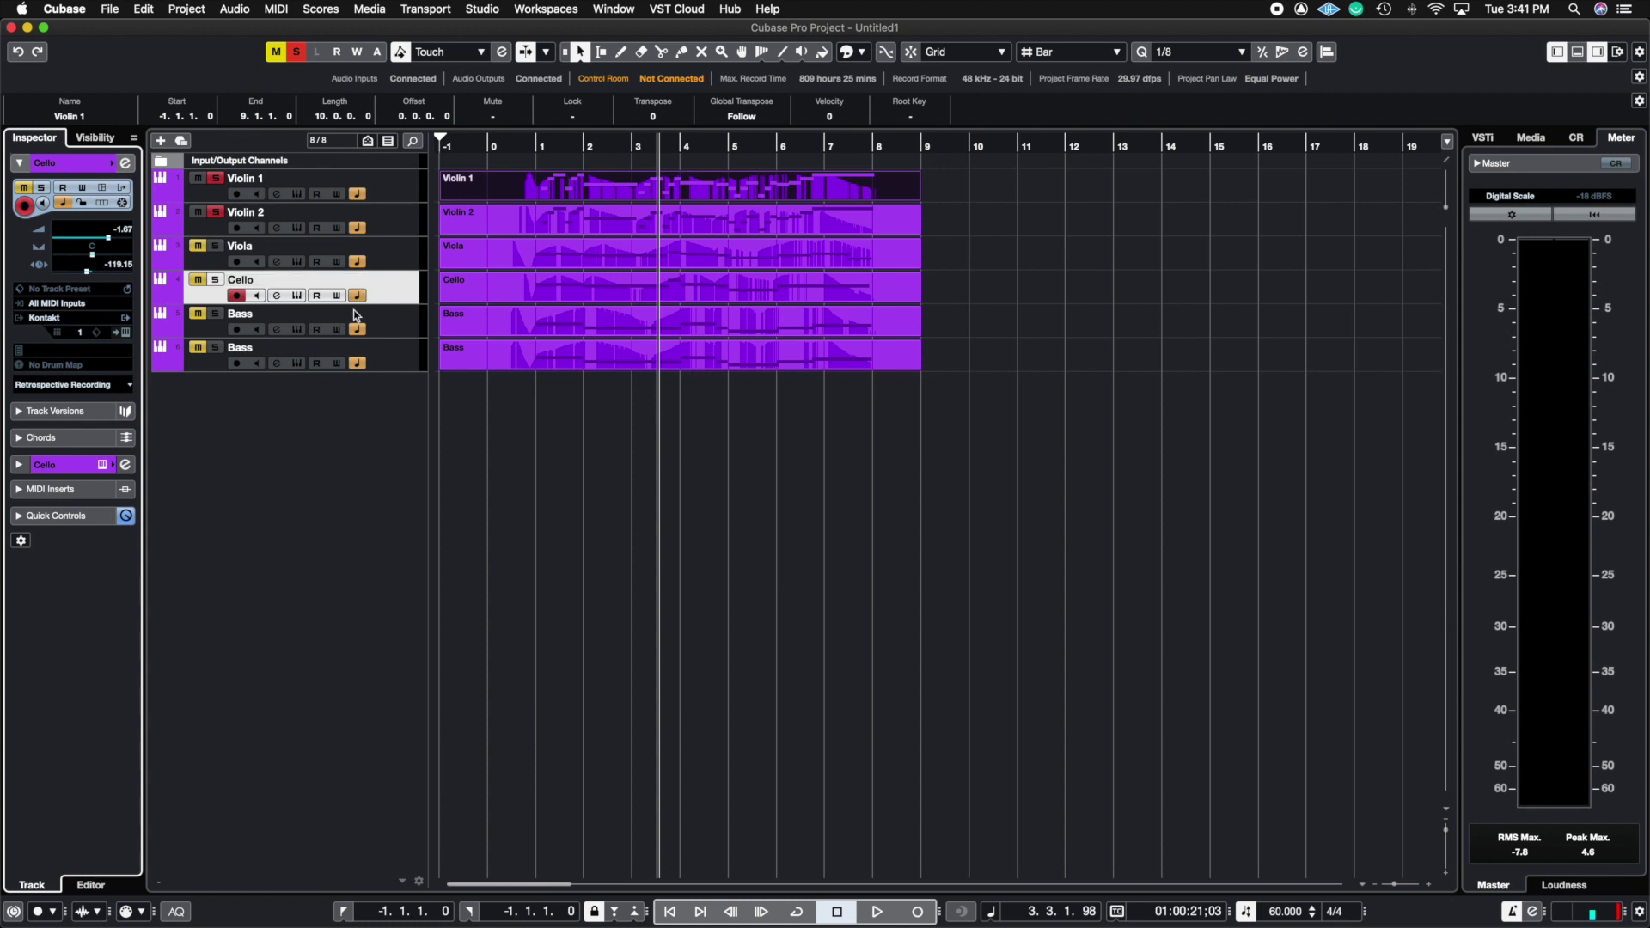
left_click(398, 360)
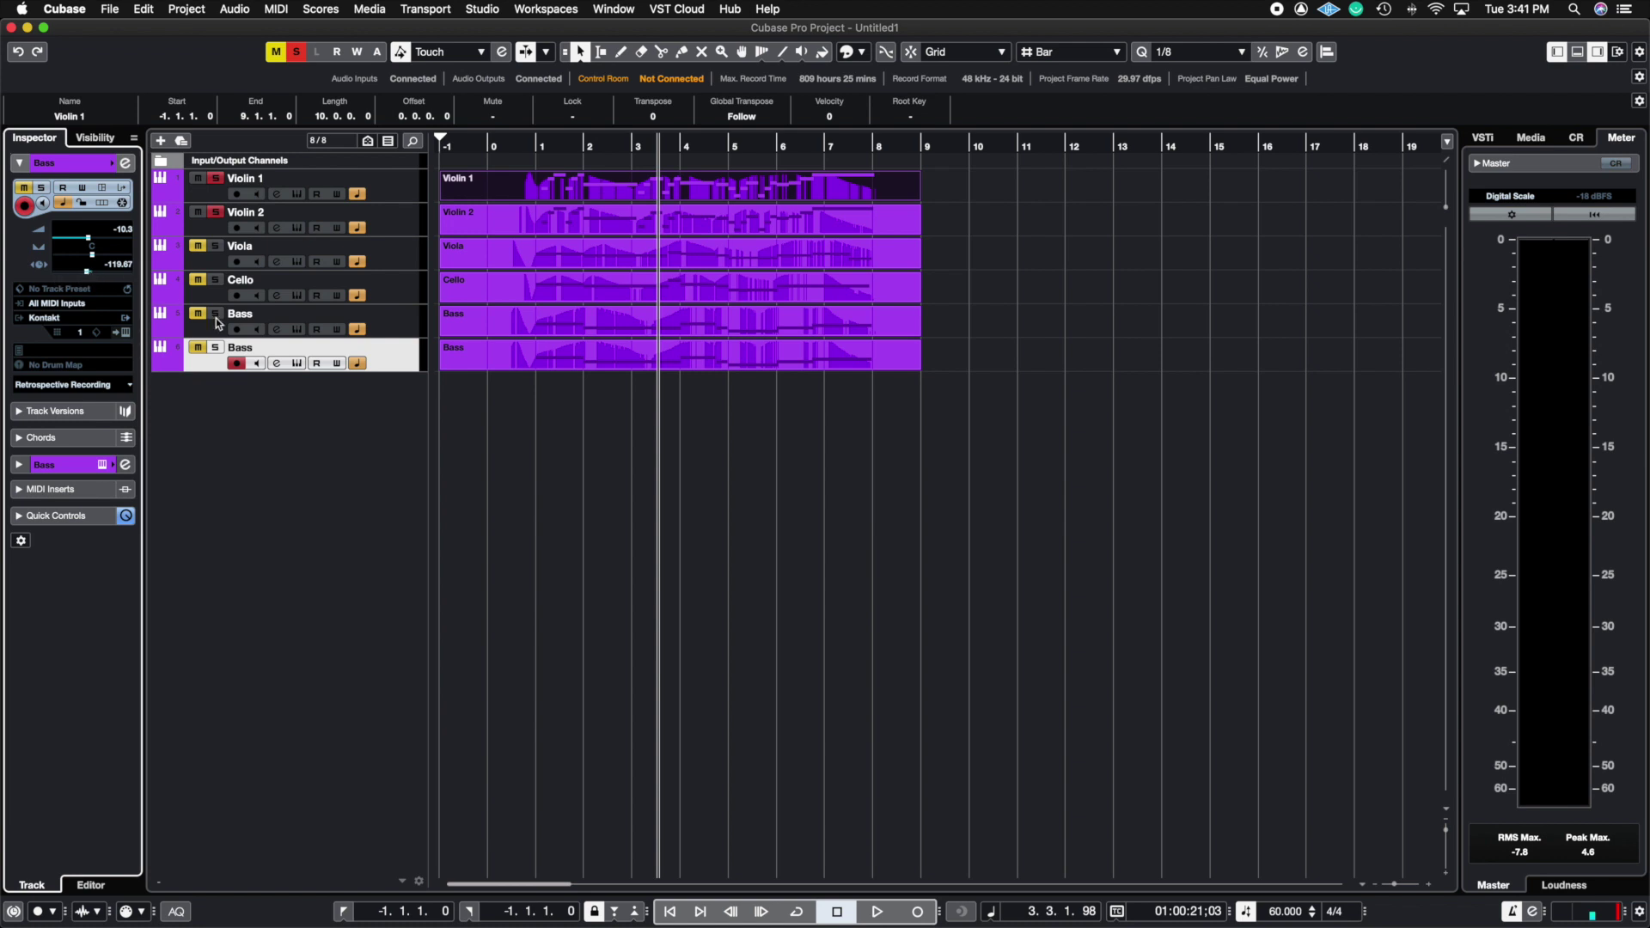
Clear all solos and play the whole string section from just before bar 0 with the delays applied
left_click(296, 53)
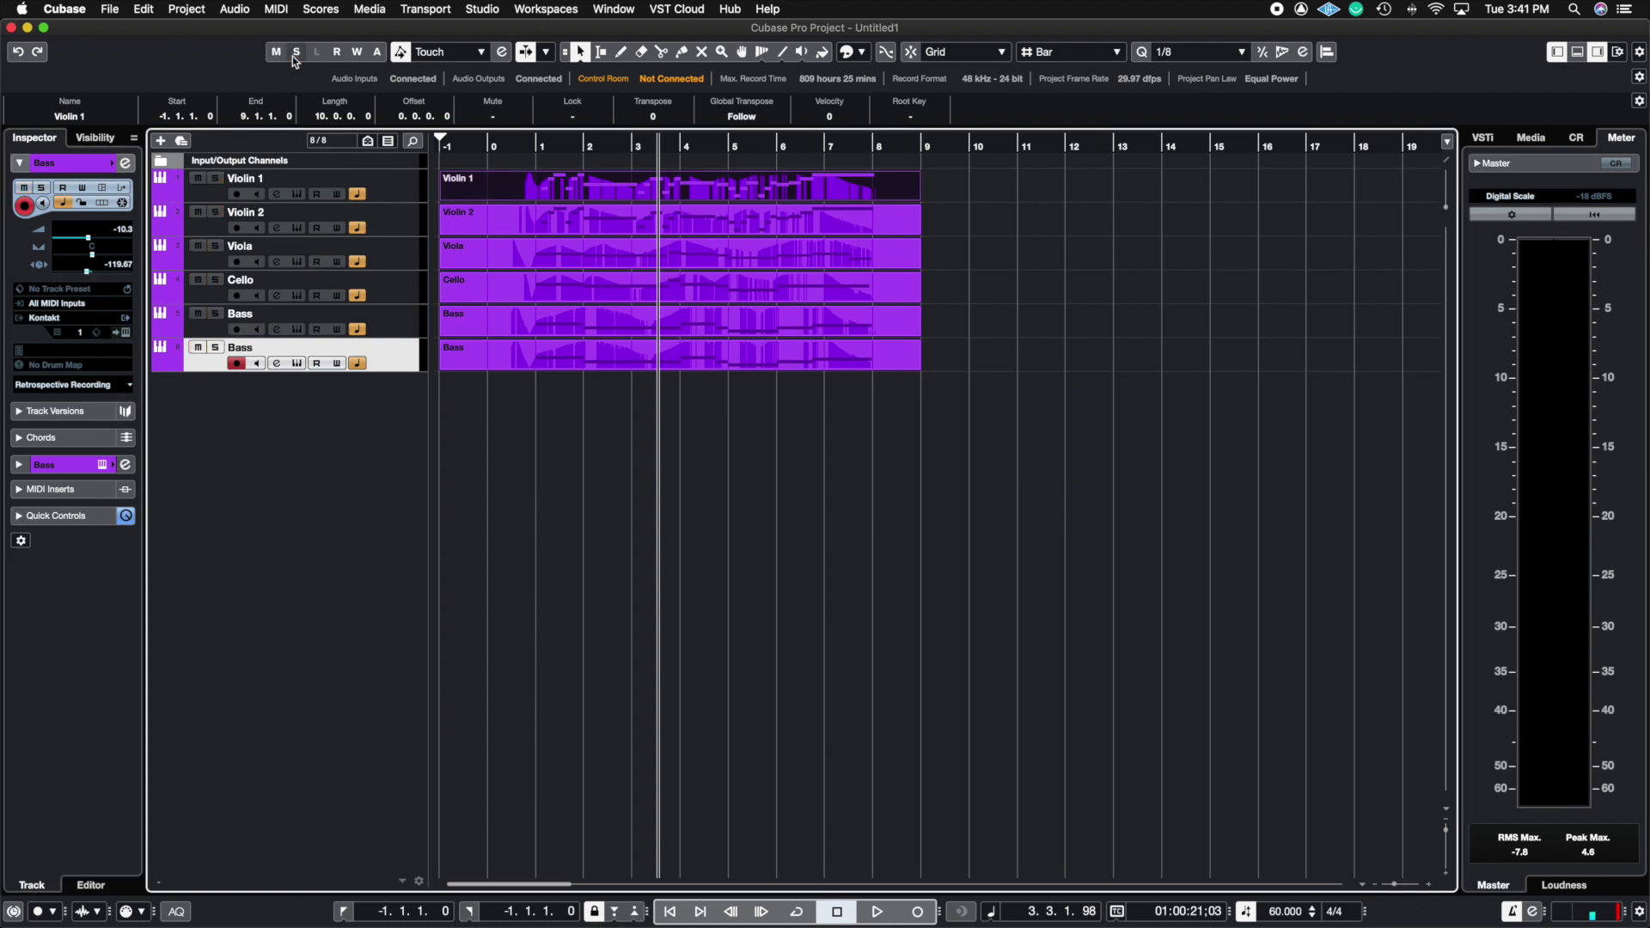
left_click(495, 148)
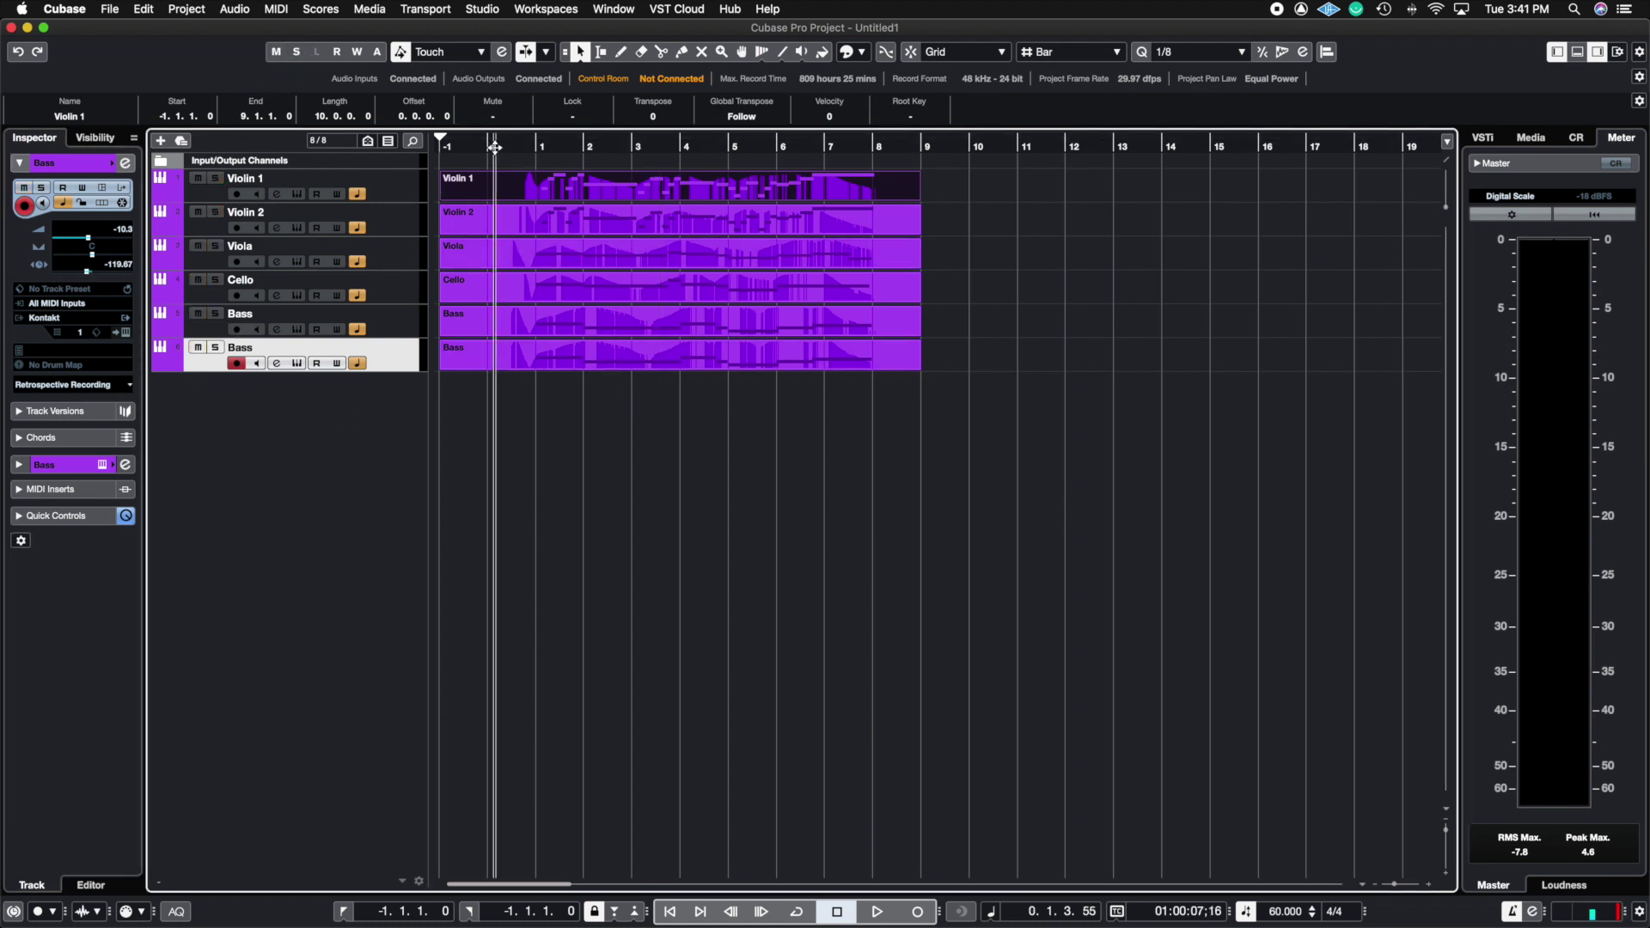
left_click(488, 150)
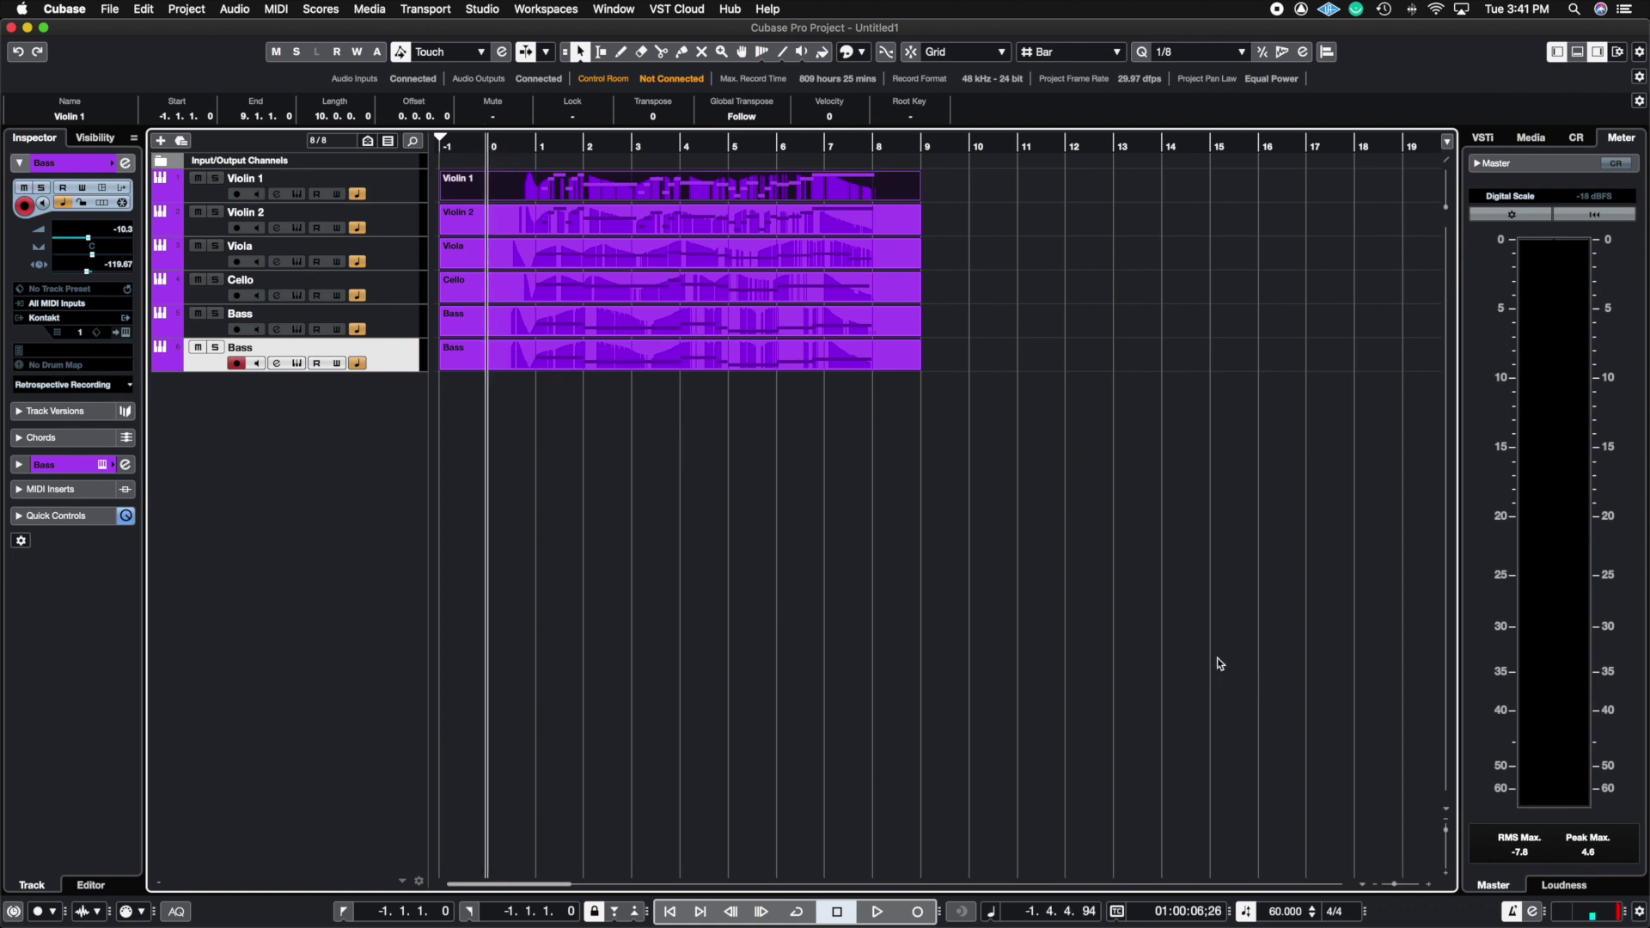
key("space")
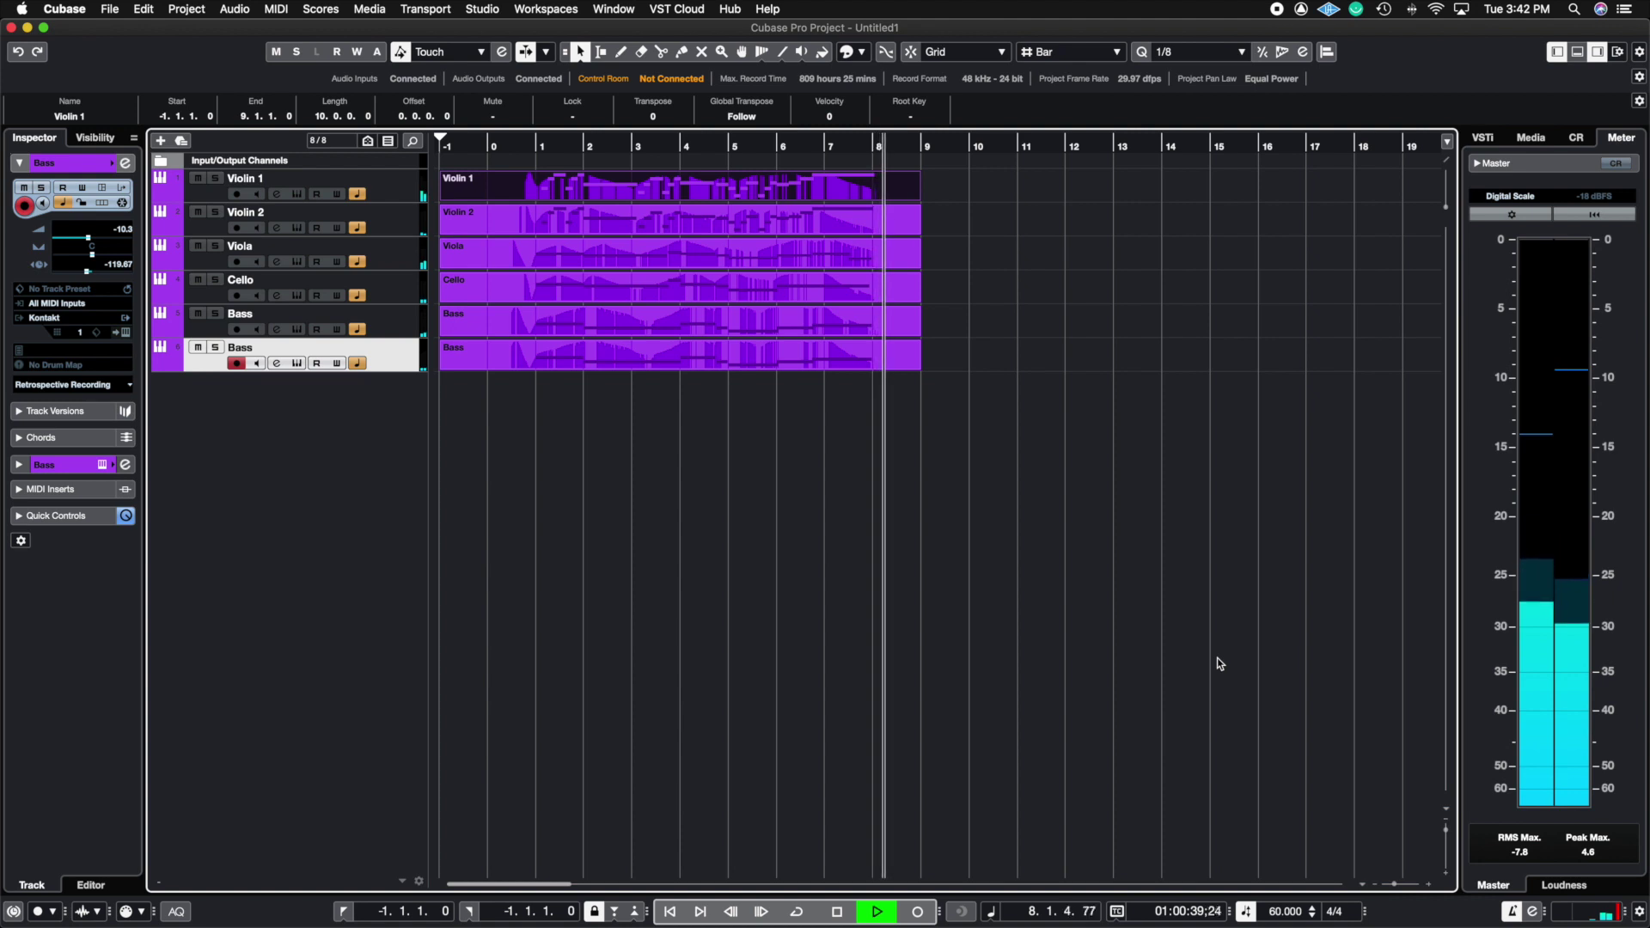
key("space")
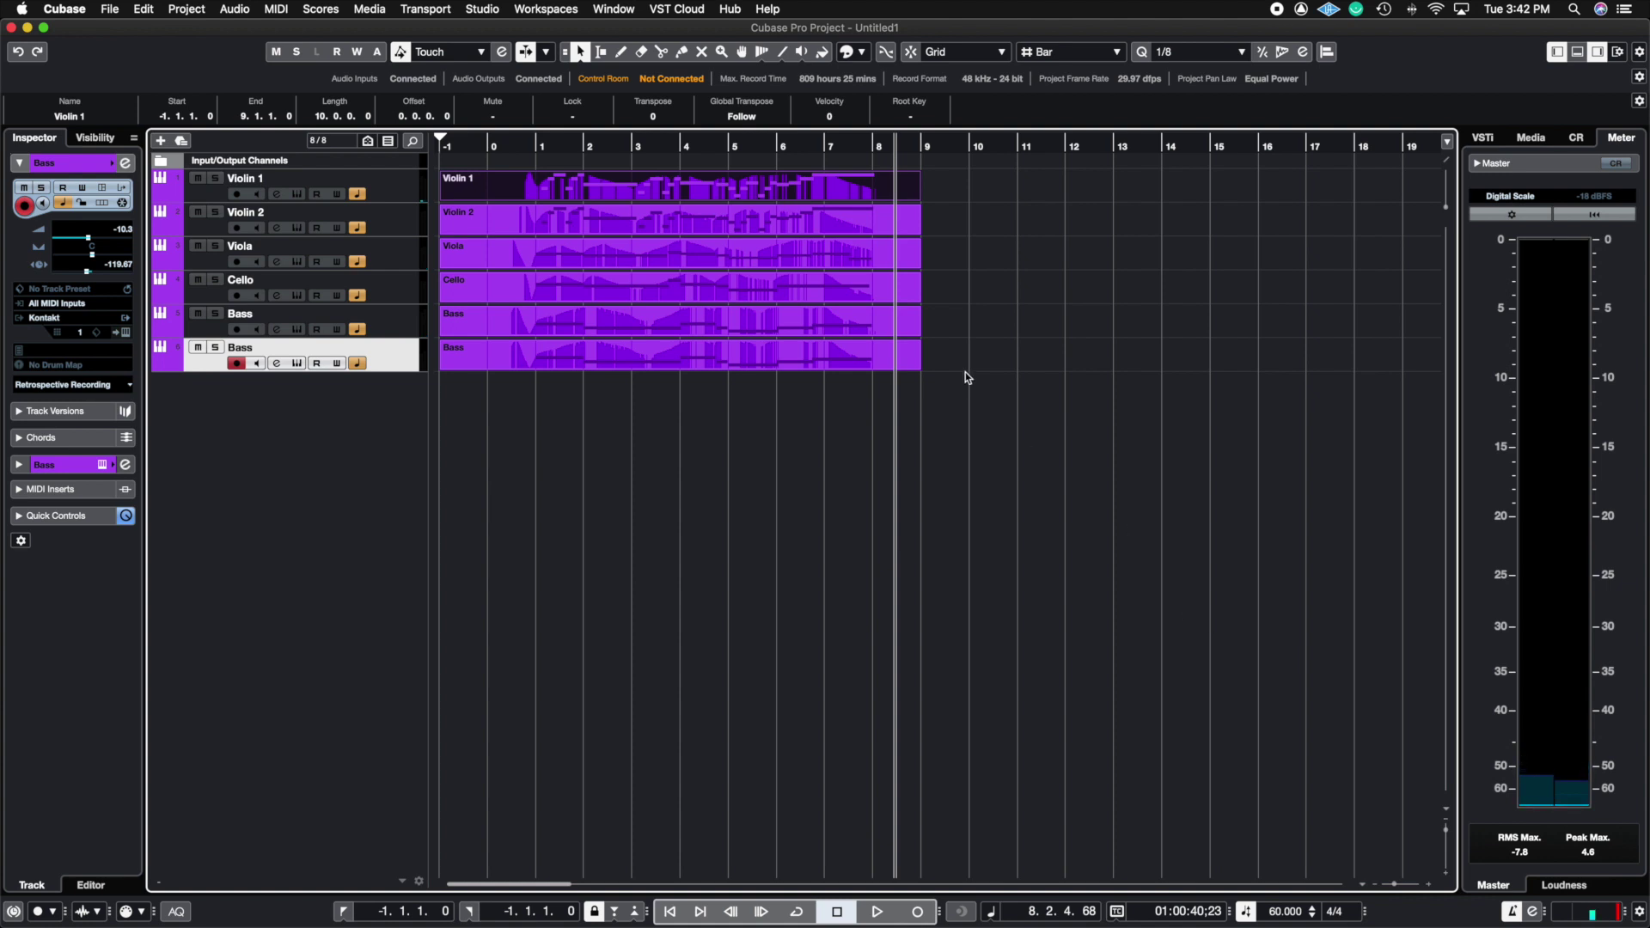
Select all six string parts and check the track delays of Violin 1 and Violin 2
left_click_drag(737, 388, 644, 194)
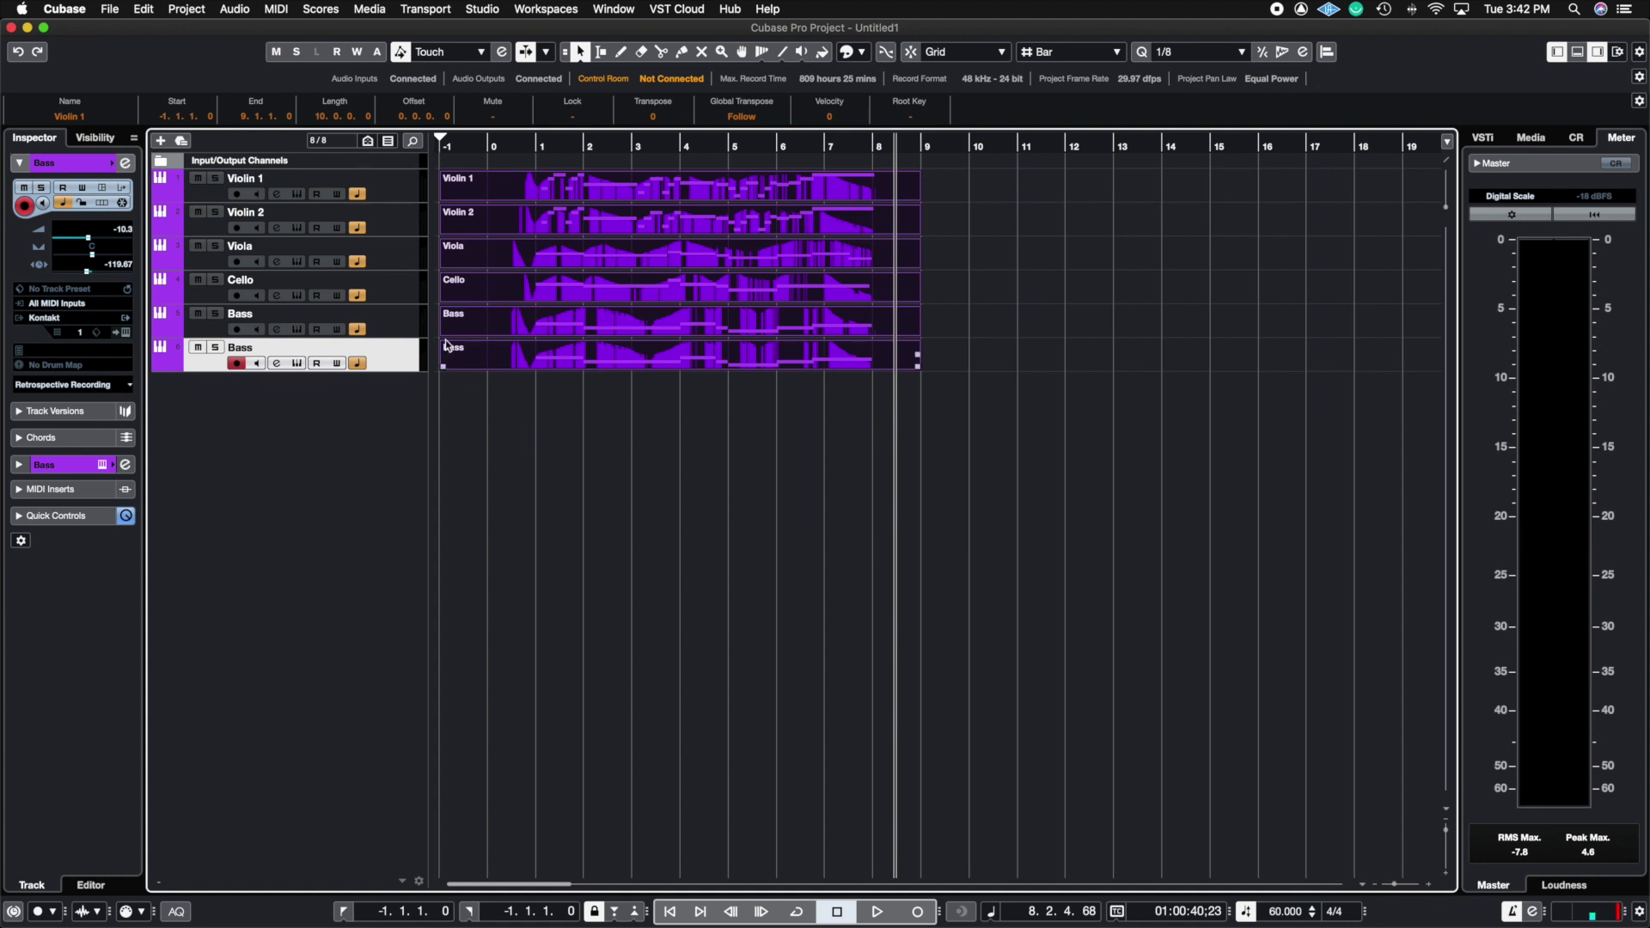
left_click(409, 176)
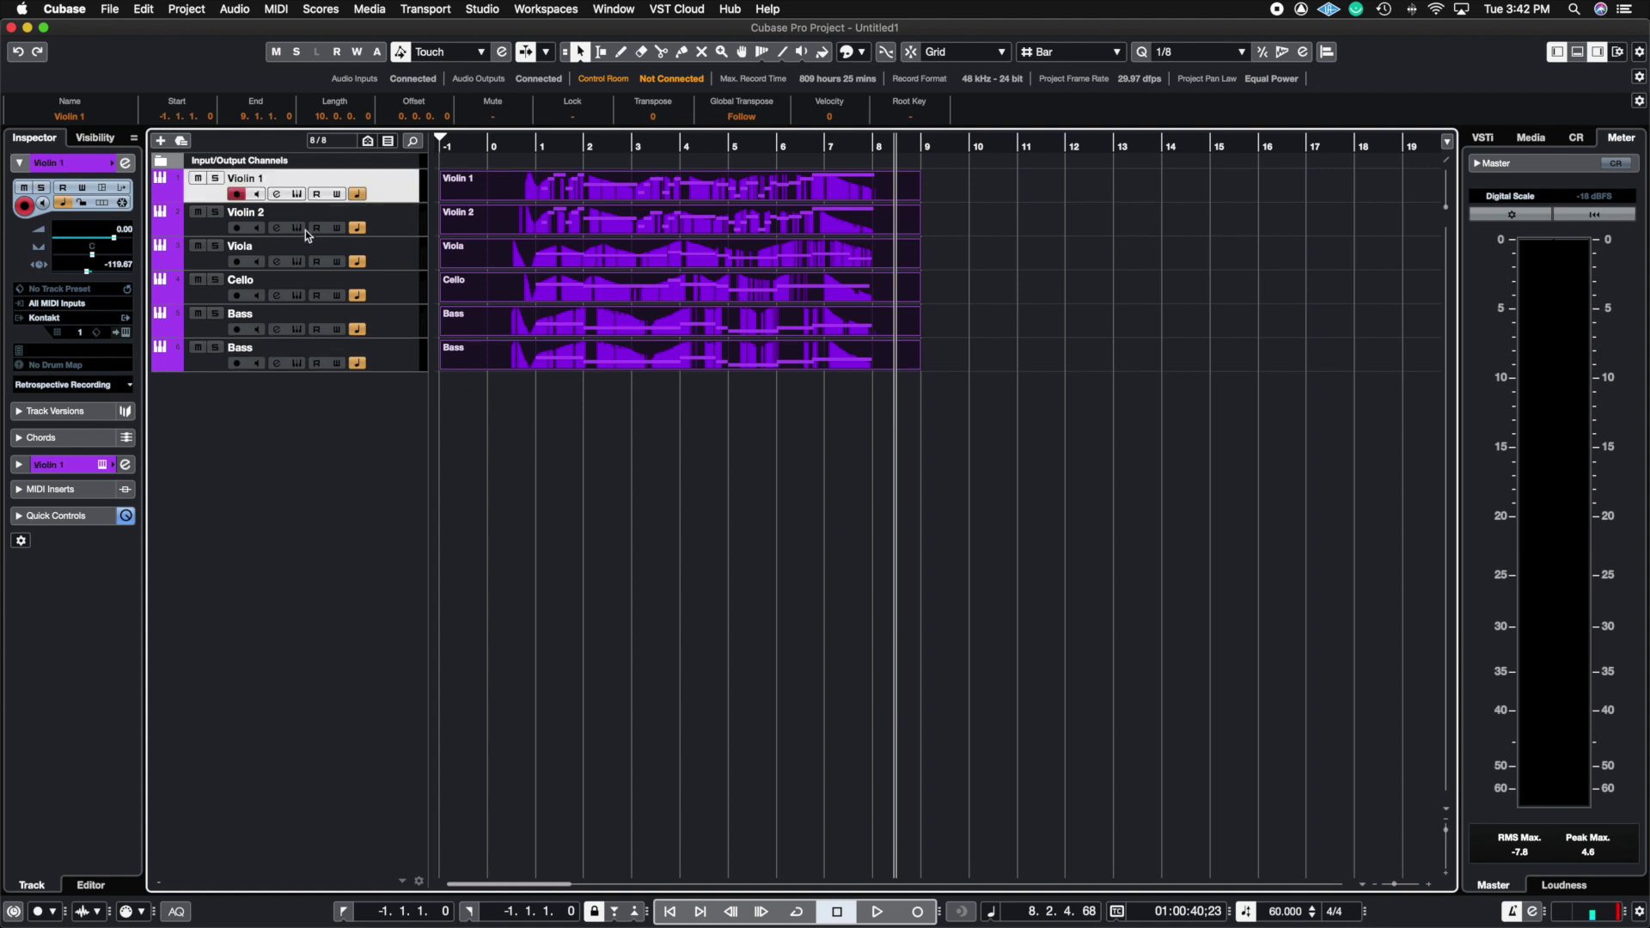
left_click(407, 221)
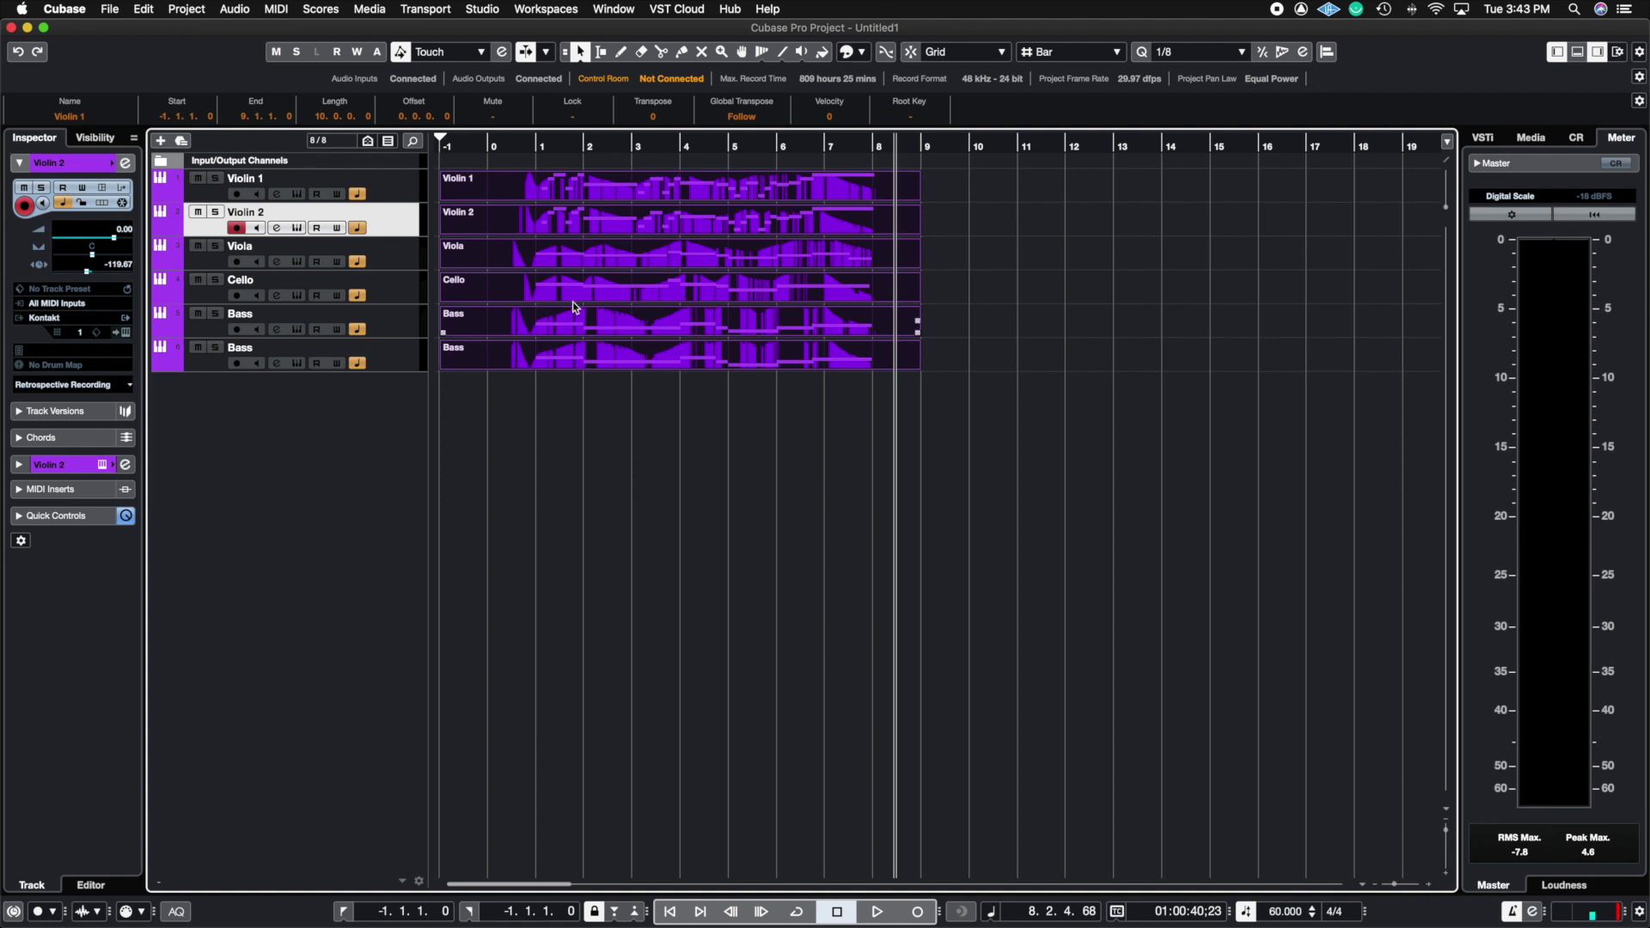
Open the selected string parts together in the Key Editor, examine the notes across bars 5 to 8, and close it
double_click(612, 190)
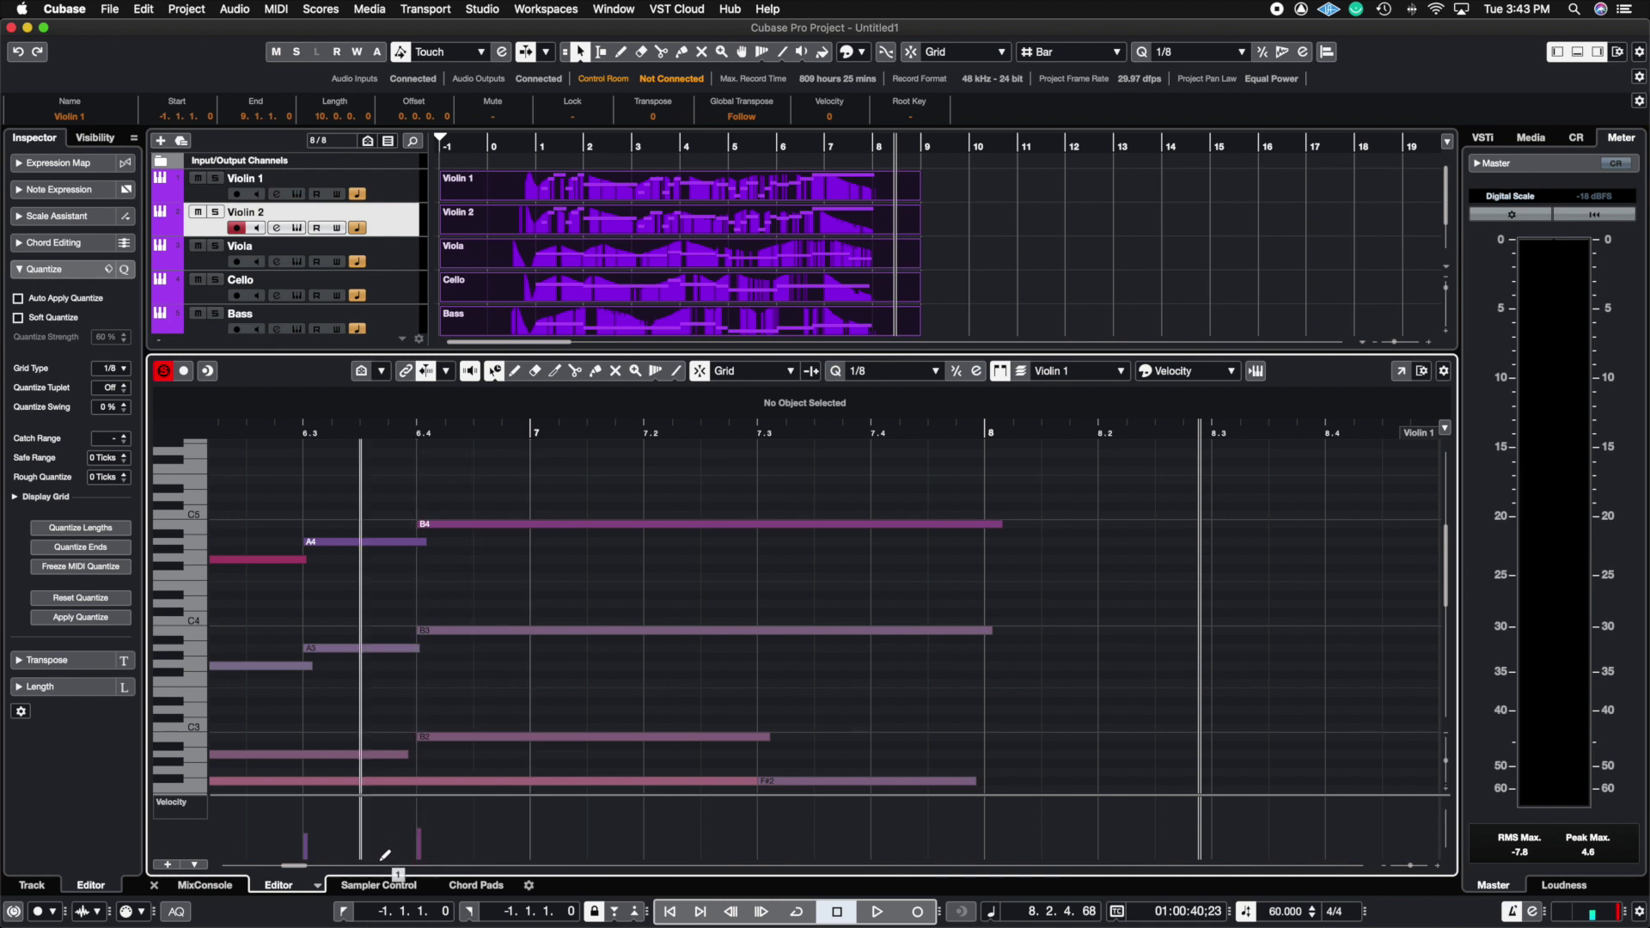
left_click_drag(302, 864, 284, 866)
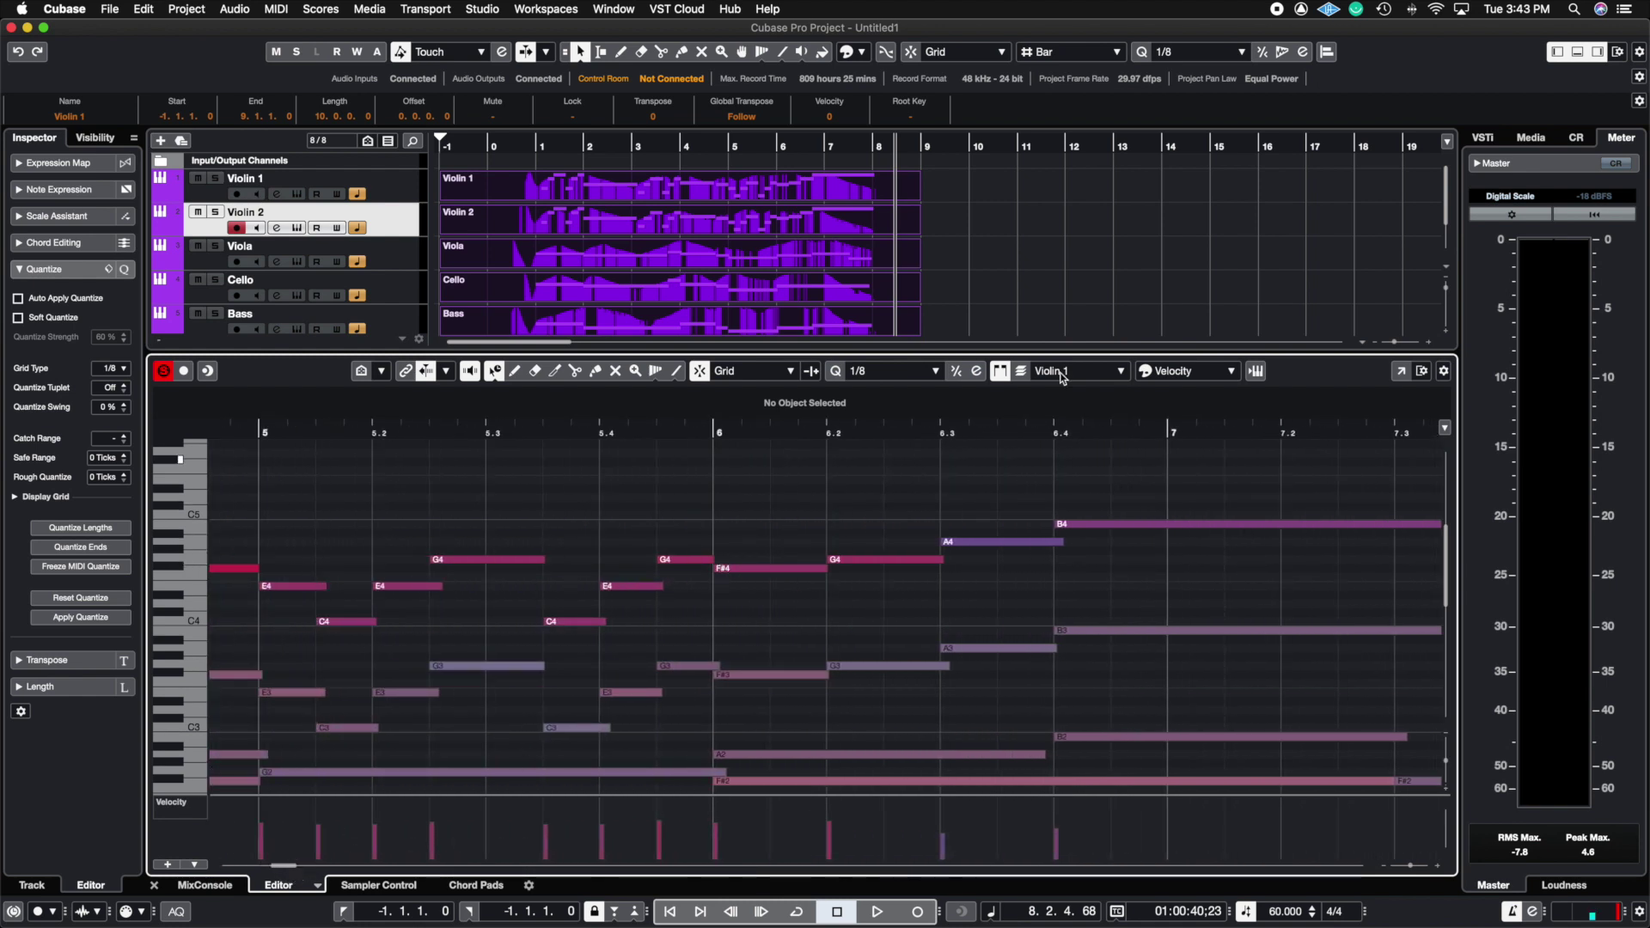
left_click(1221, 301)
key("super+e")
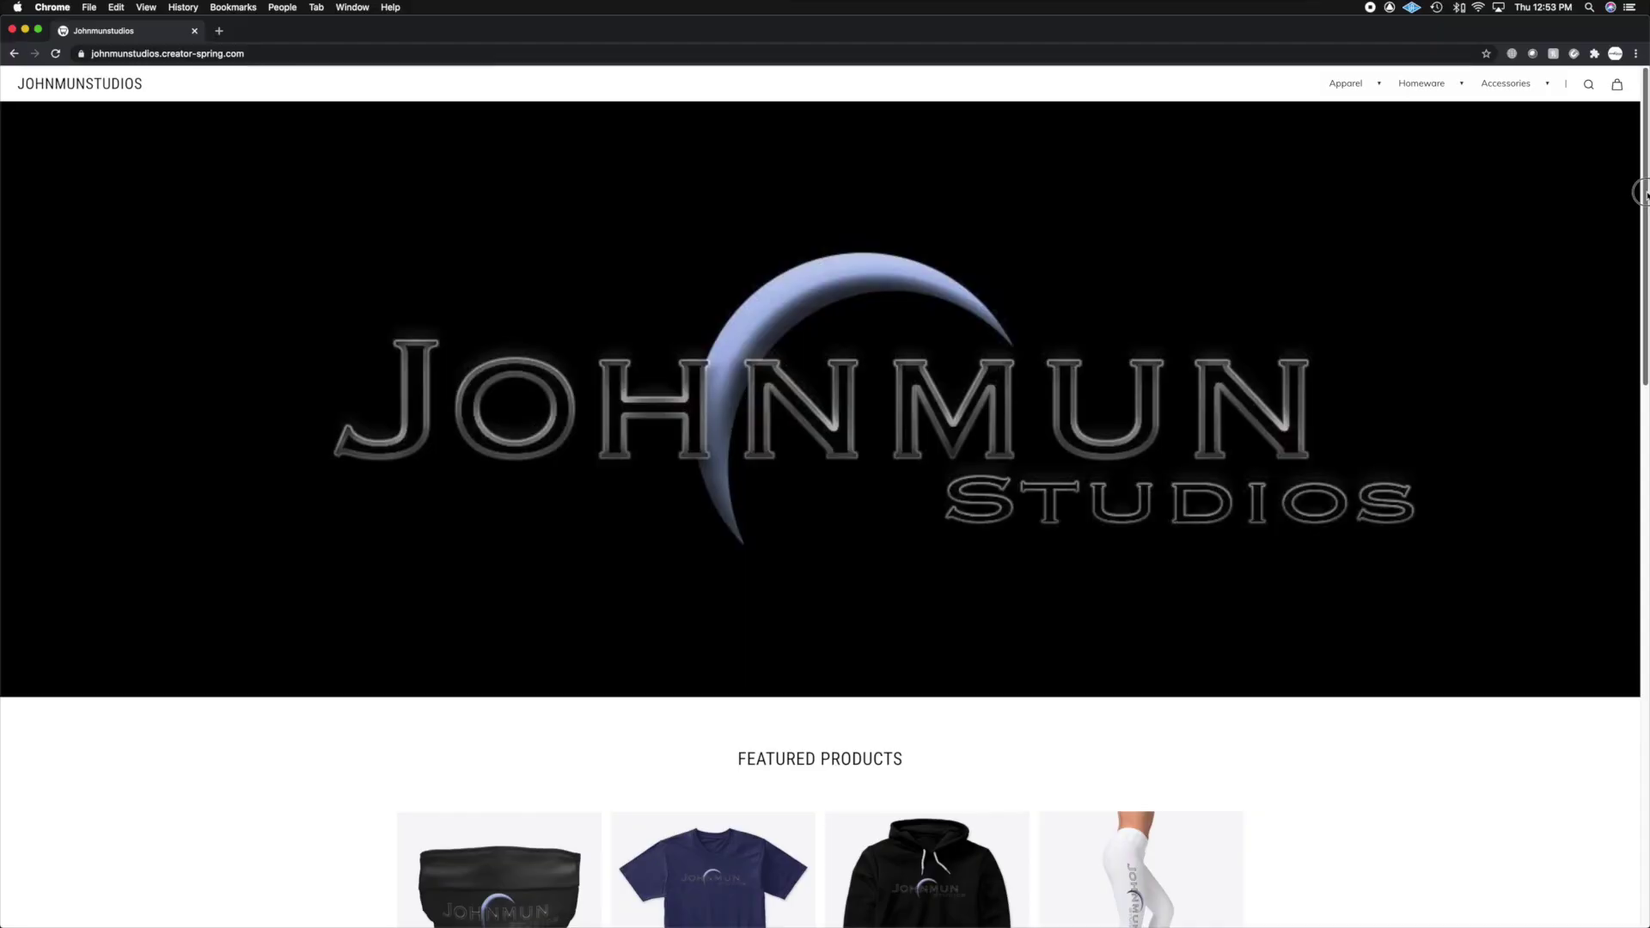
Switch to Chrome and browse the featured products on the Johnmunstudios store page
scroll(825, 516, "down", 5)
left_click_drag(1642, 391, 1642, 497)
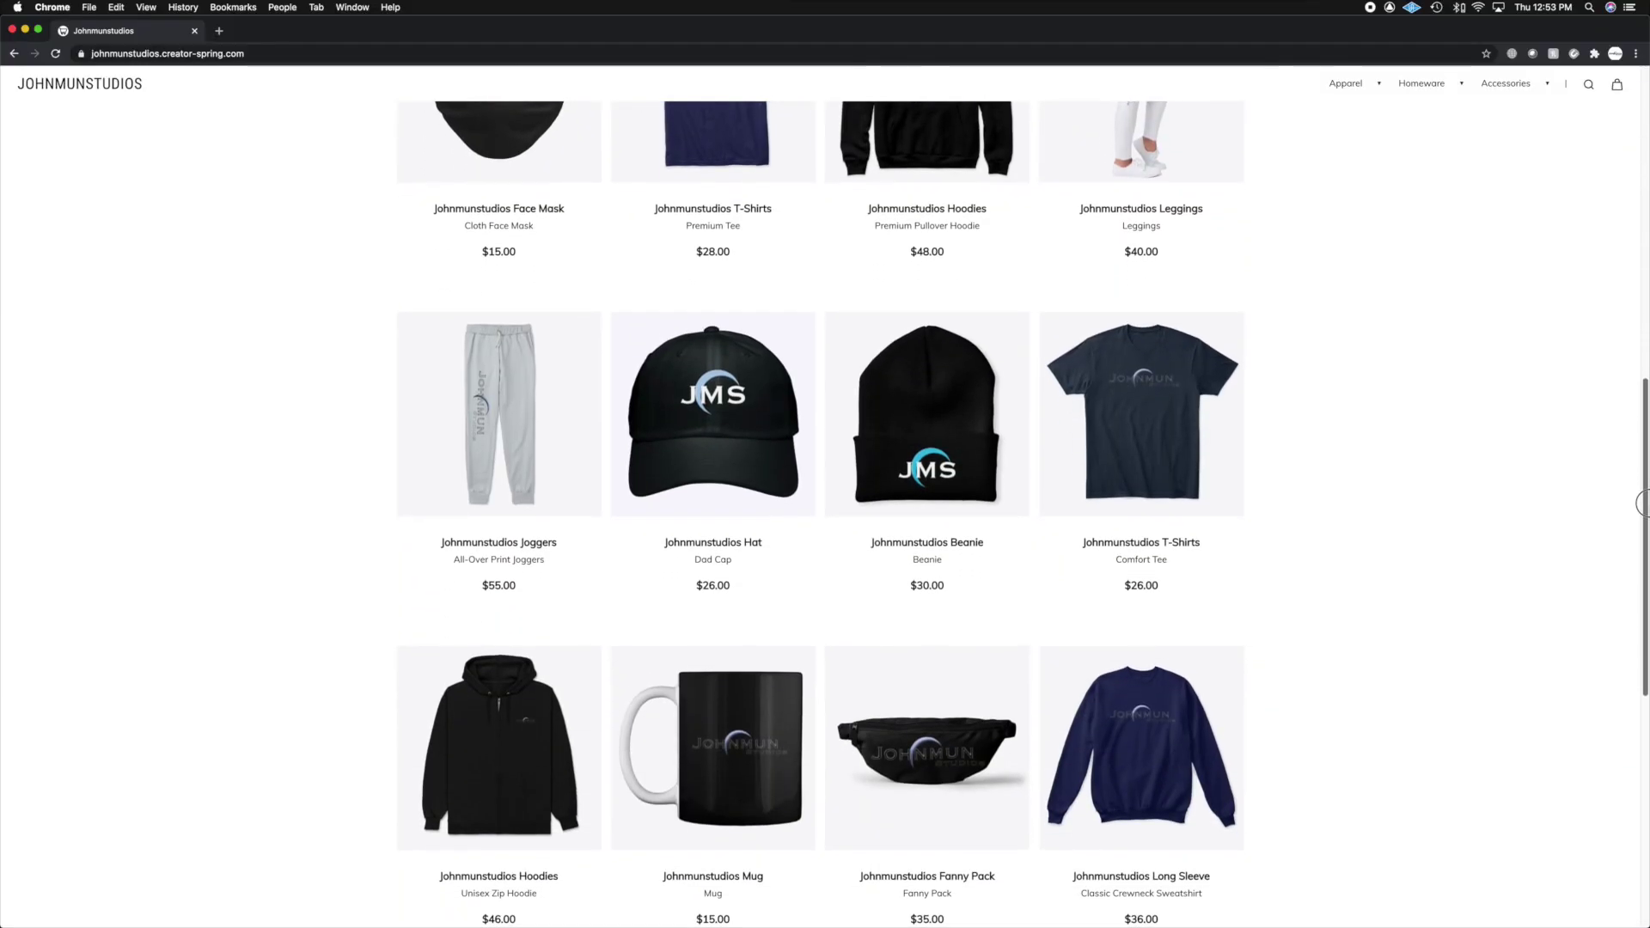